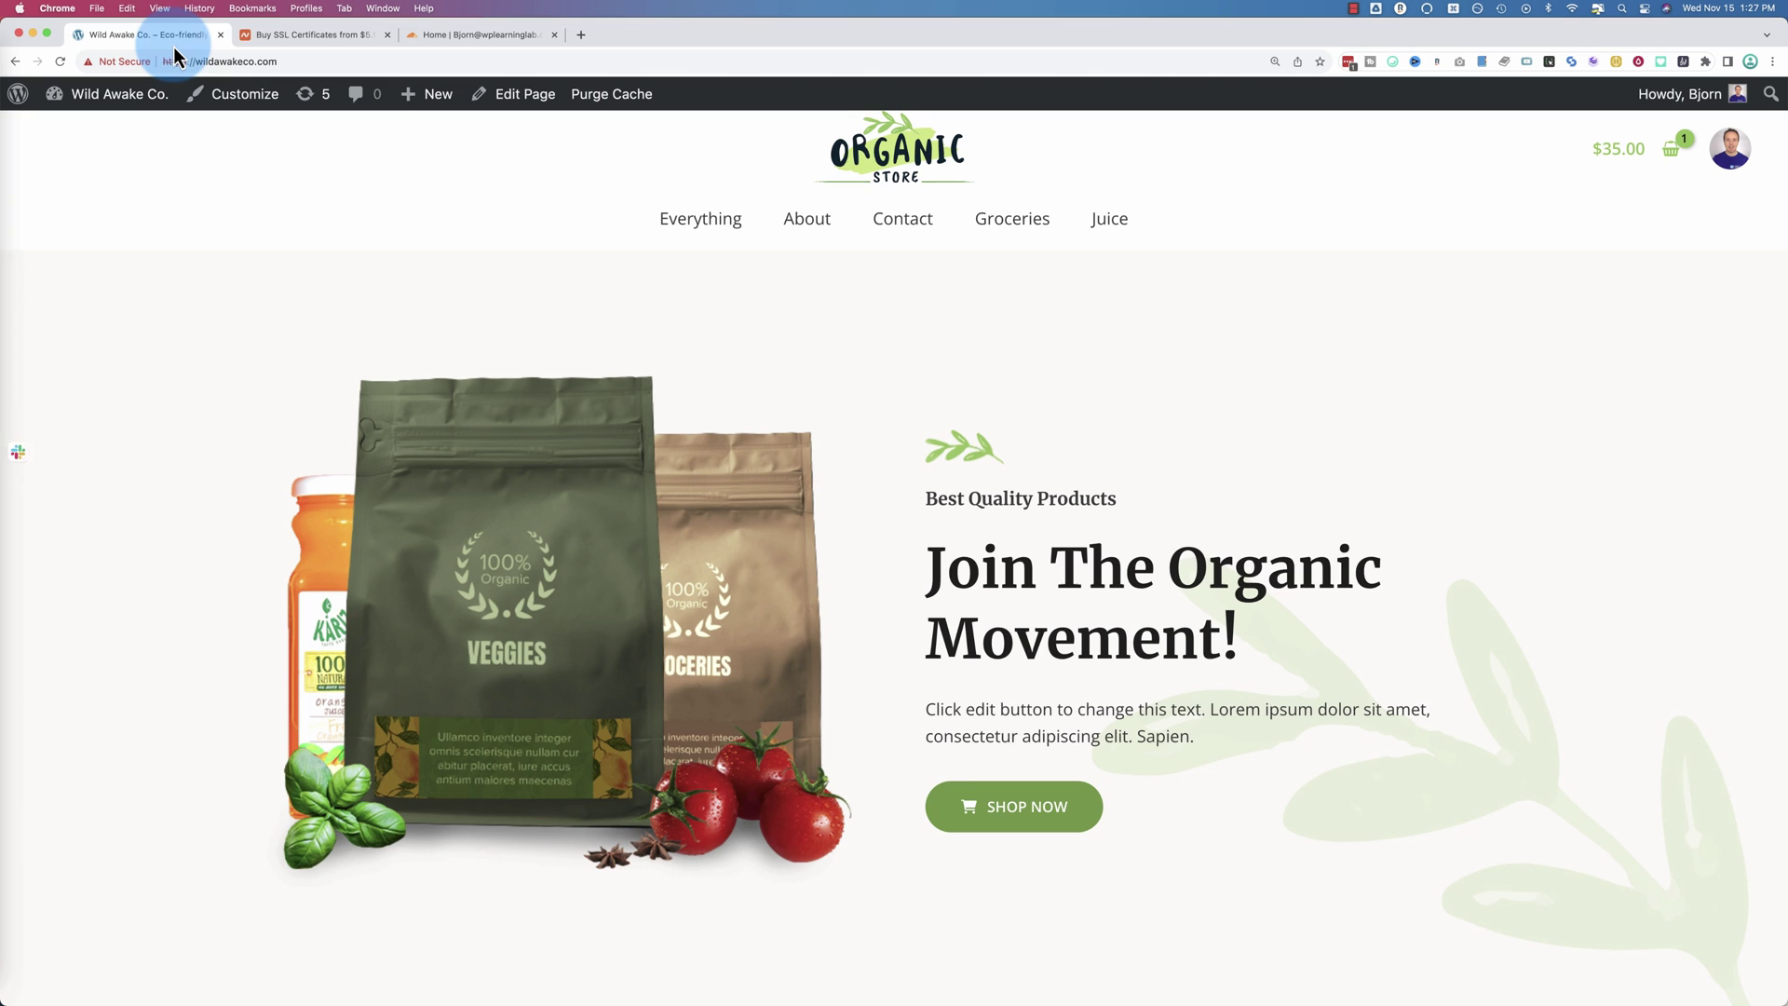
- Show Namecheap's SSL certificate prices, from PositiveSSL at C$8.29/yr to EV Multi-Domain SSL
{"action": "left_click", "coordinate": [249, 39]}
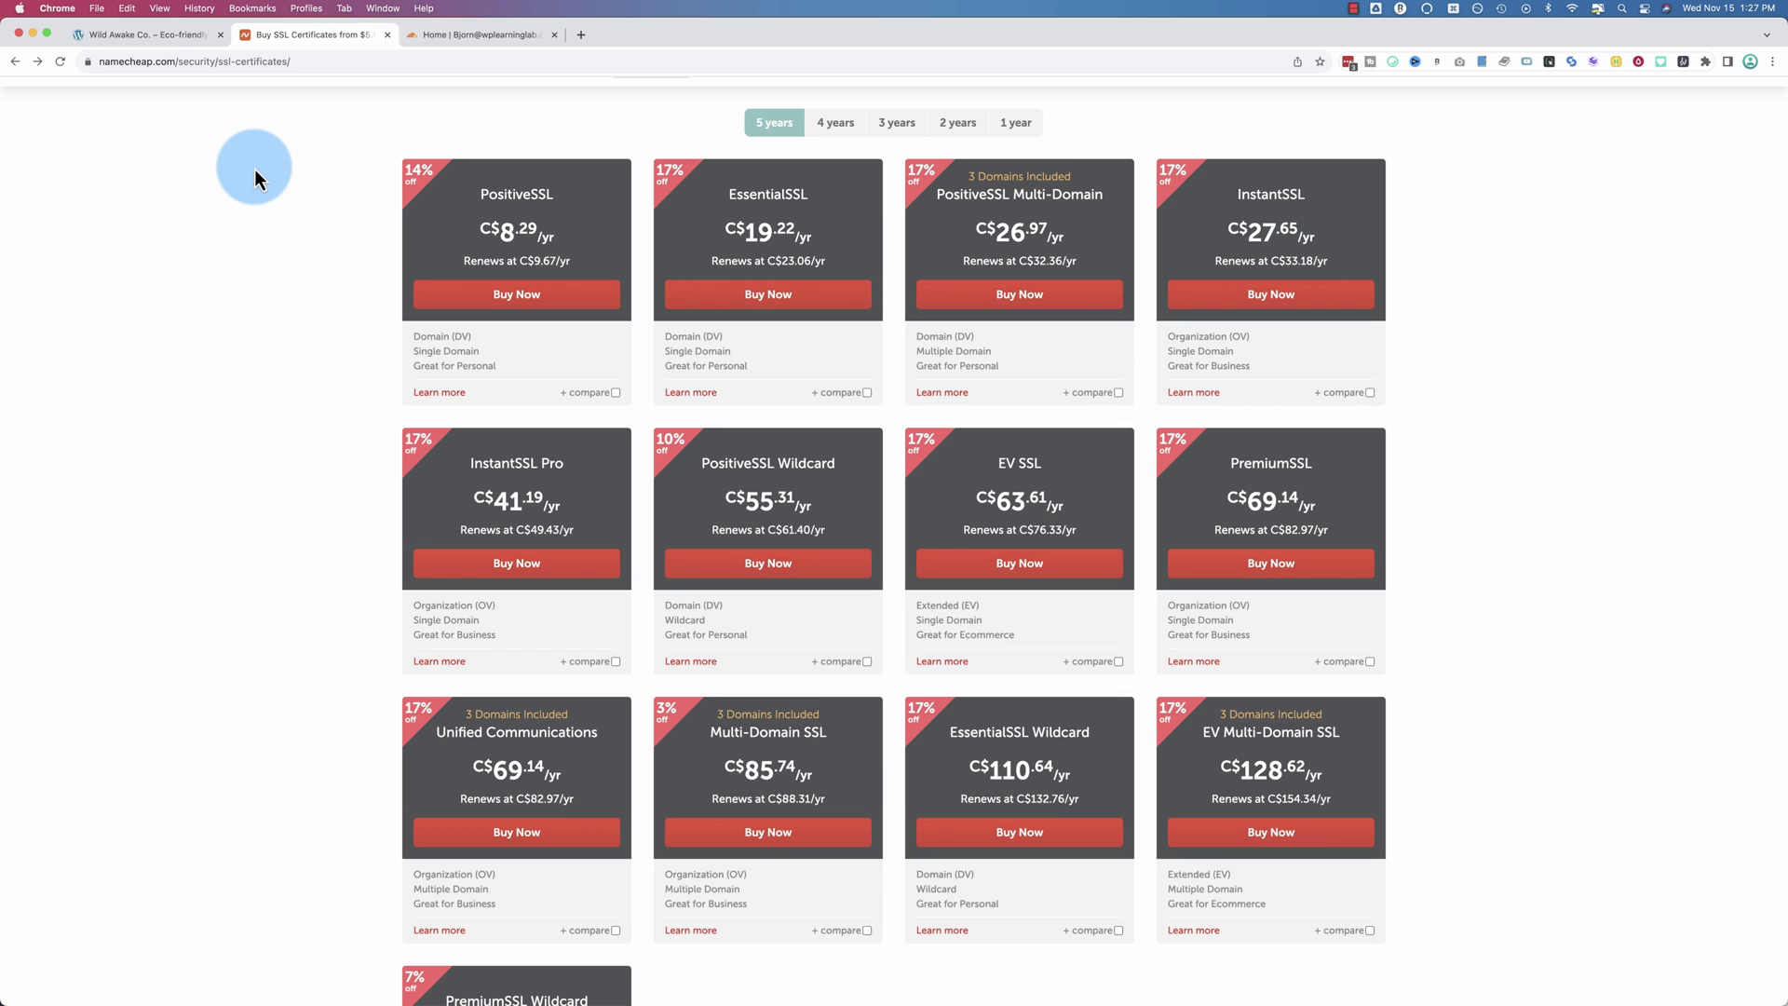
- On Cloudflare's add-site page, enter the pasted site address trimmed to wildawakeco.com
{"action": "left_click", "coordinate": [506, 34]}
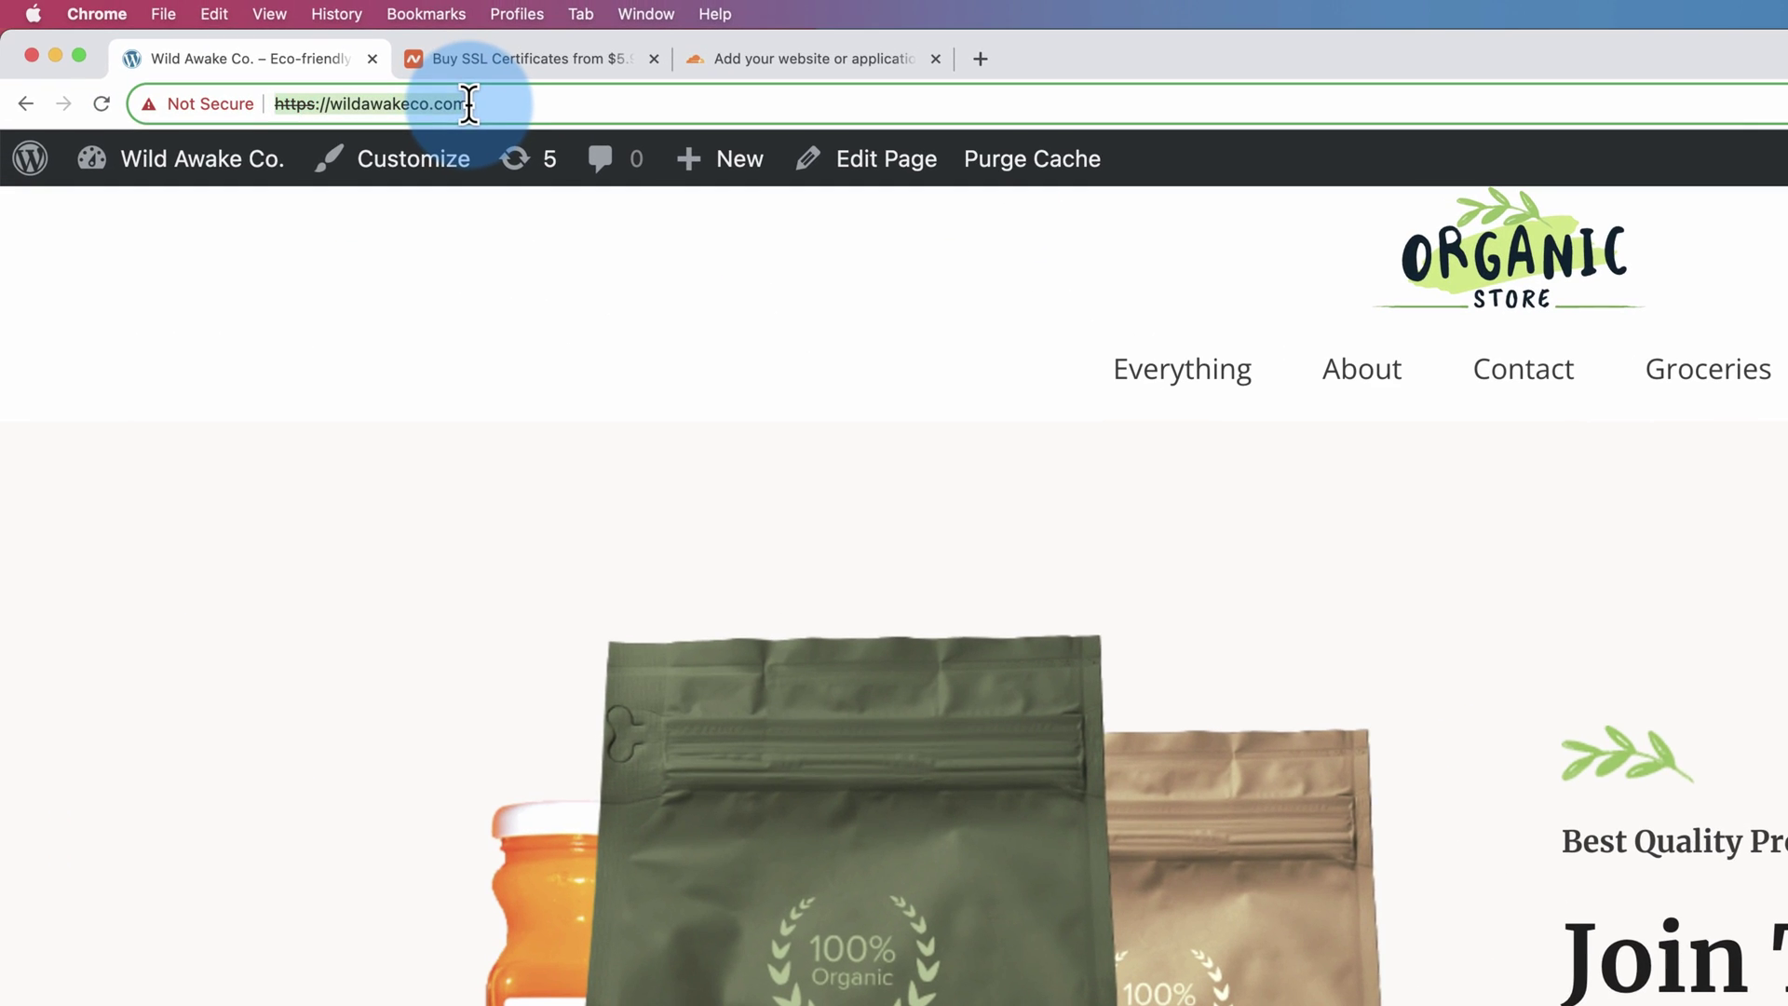
{"action": "left_click", "coordinate": [750, 59]}
{"action": "left_click", "coordinate": [700, 456]}
{"action": "type", "text": "https://wildawakeco.com/"}
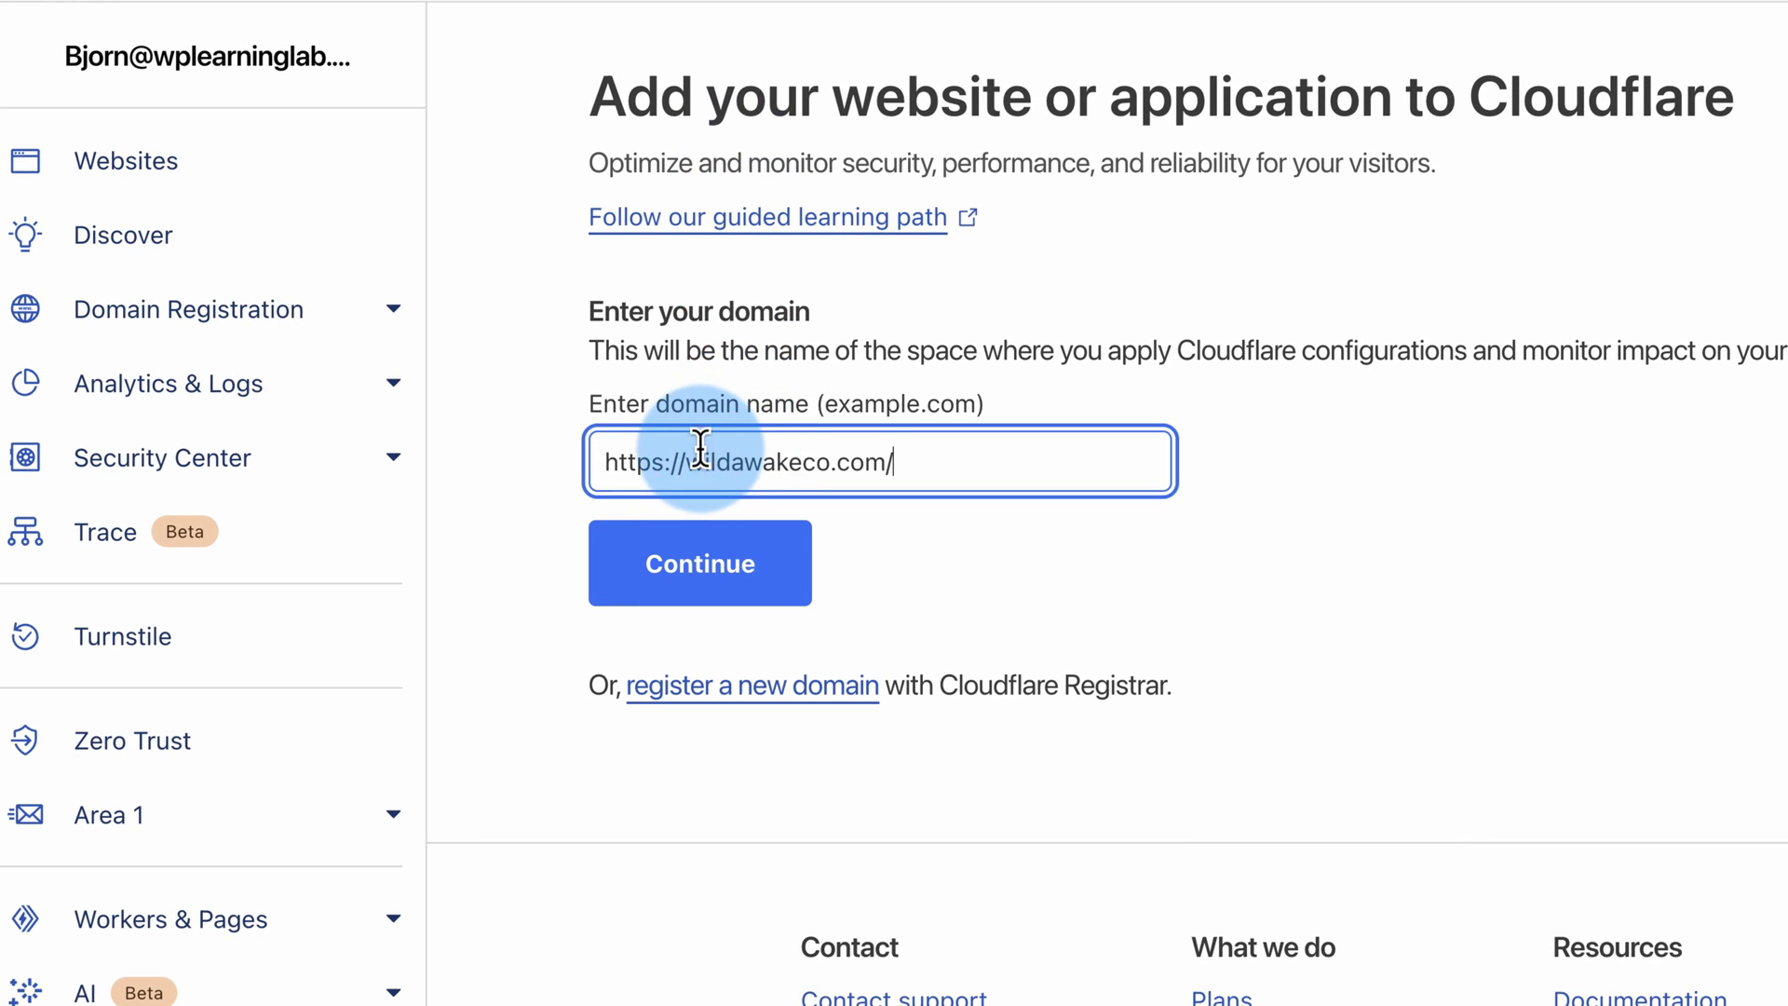
{"action": "left_click_drag", "start_coordinate": [687, 461], "coordinate": [601, 461]}
{"action": "key", "text": "BackSpace"}
{"action": "left_click", "coordinate": [830, 459]}
{"action": "key", "text": "BackSpace"}
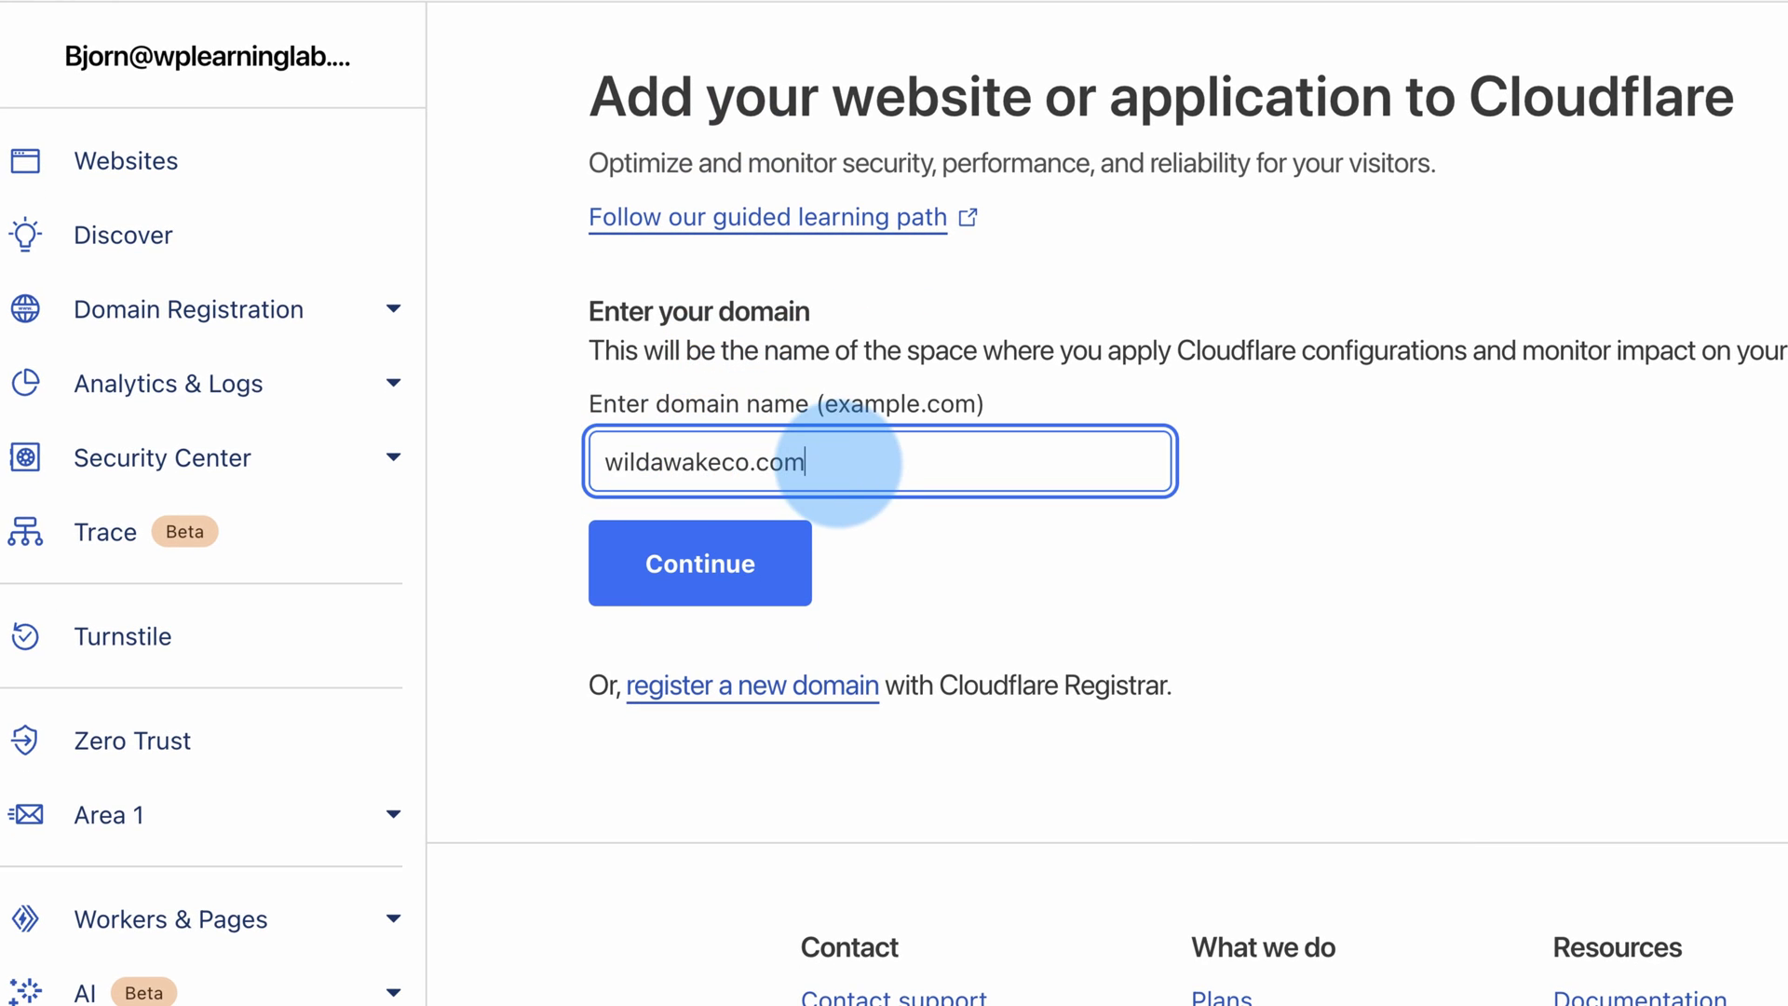
- Submit wildawakeco.com and choose the Free plan to reach the DNS records review
{"action": "left_click", "coordinate": [802, 564]}
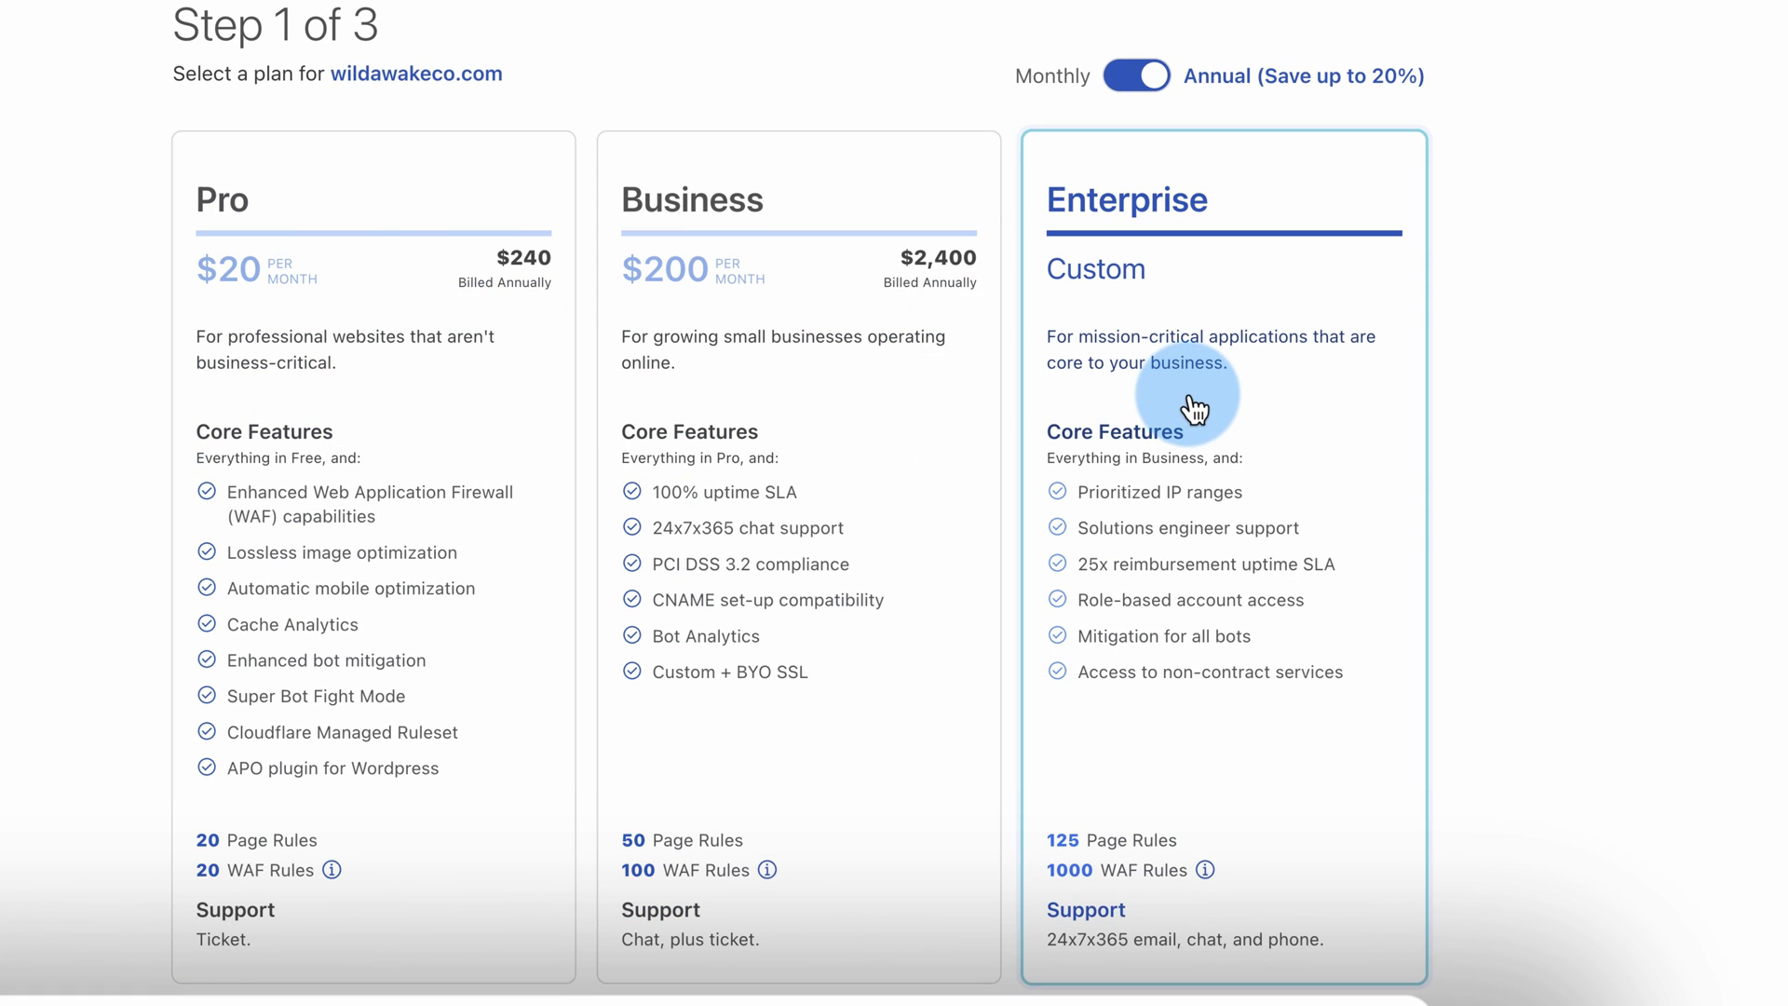
{"action": "scroll", "coordinate": [1195, 407], "scroll_direction": "down", "scroll_amount": 7}
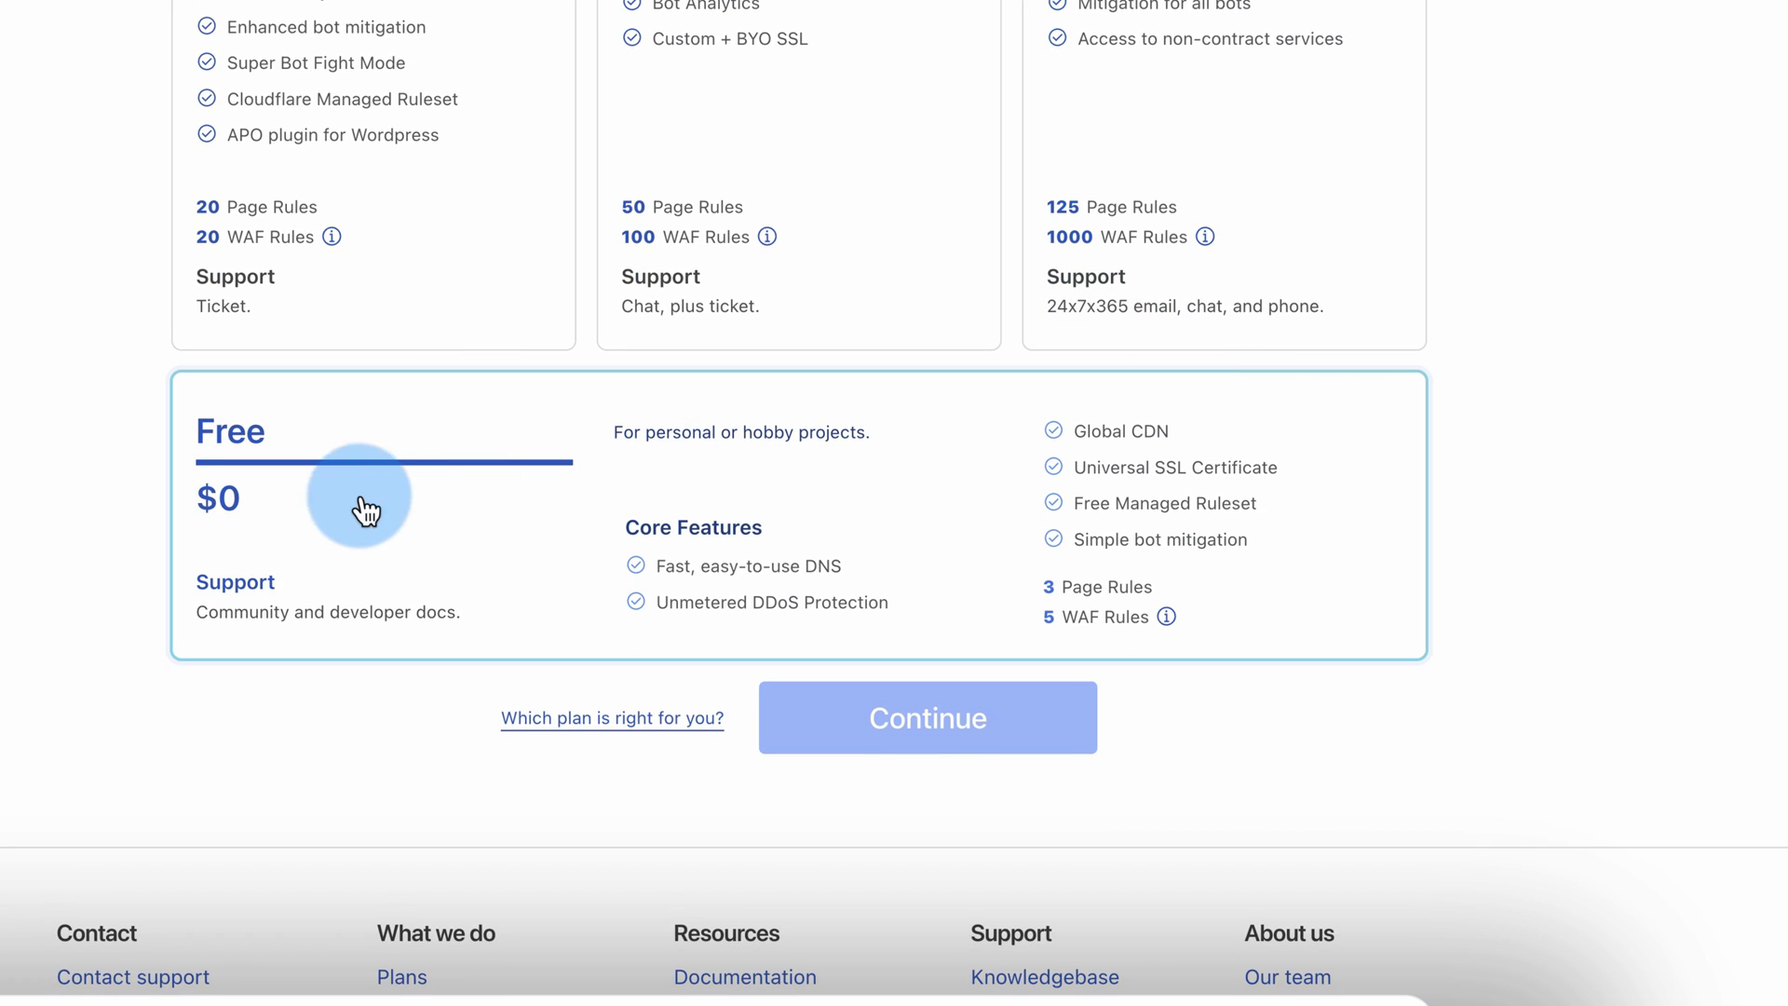
{"action": "left_click", "coordinate": [451, 525]}
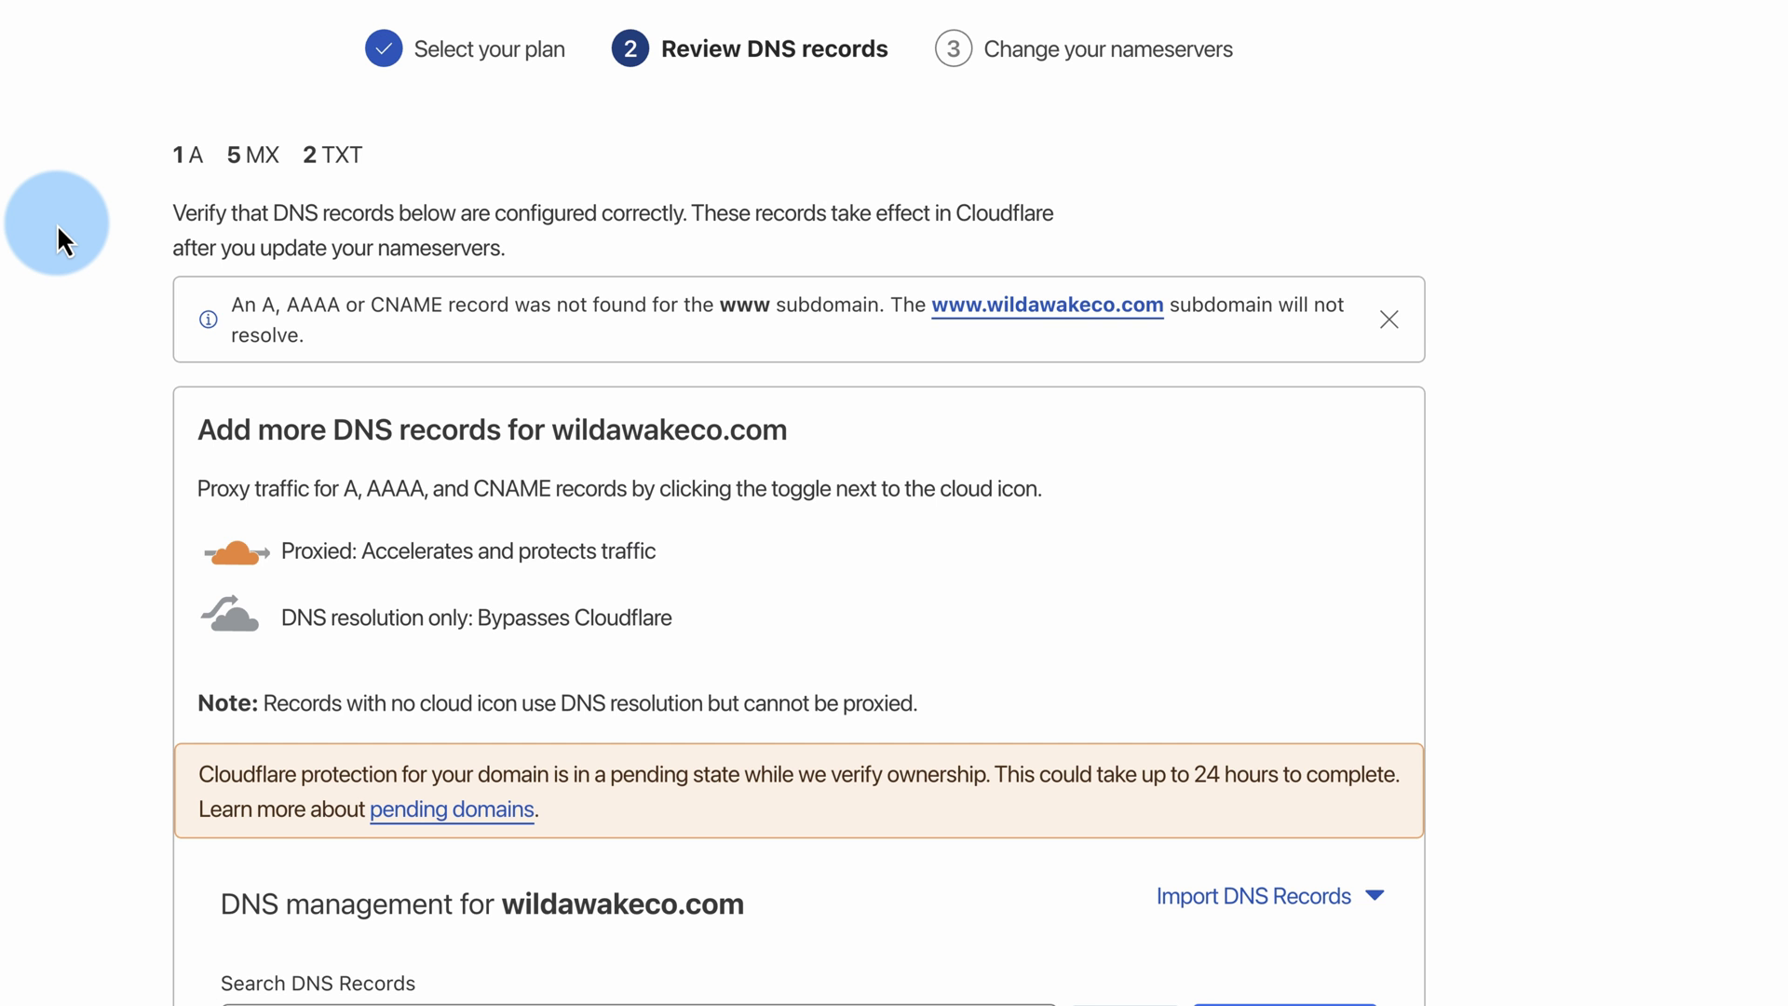
{"action": "scroll", "coordinate": [58, 224], "scroll_direction": "down", "scroll_amount": 5}
{"action": "scroll", "coordinate": [58, 228], "scroll_direction": "down", "scroll_amount": 6}
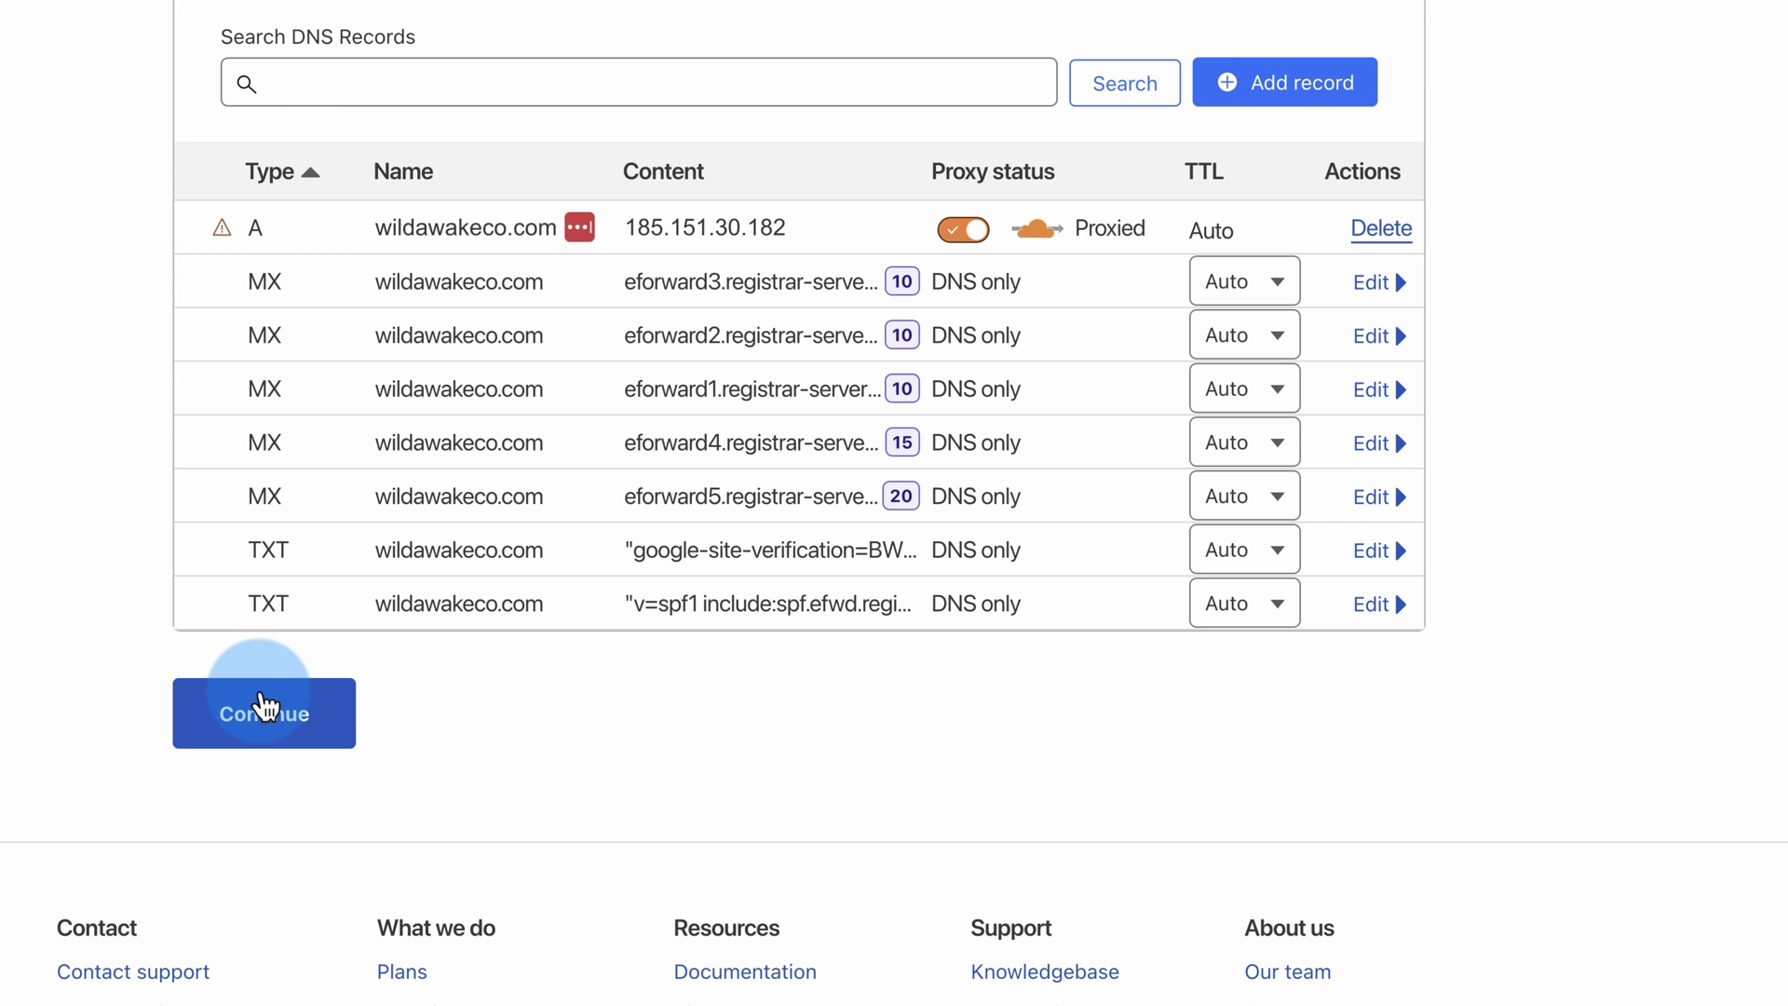
- Accept the DNS records and read which old nameservers to replace with Cloudflare's
{"action": "left_click", "coordinate": [279, 719]}
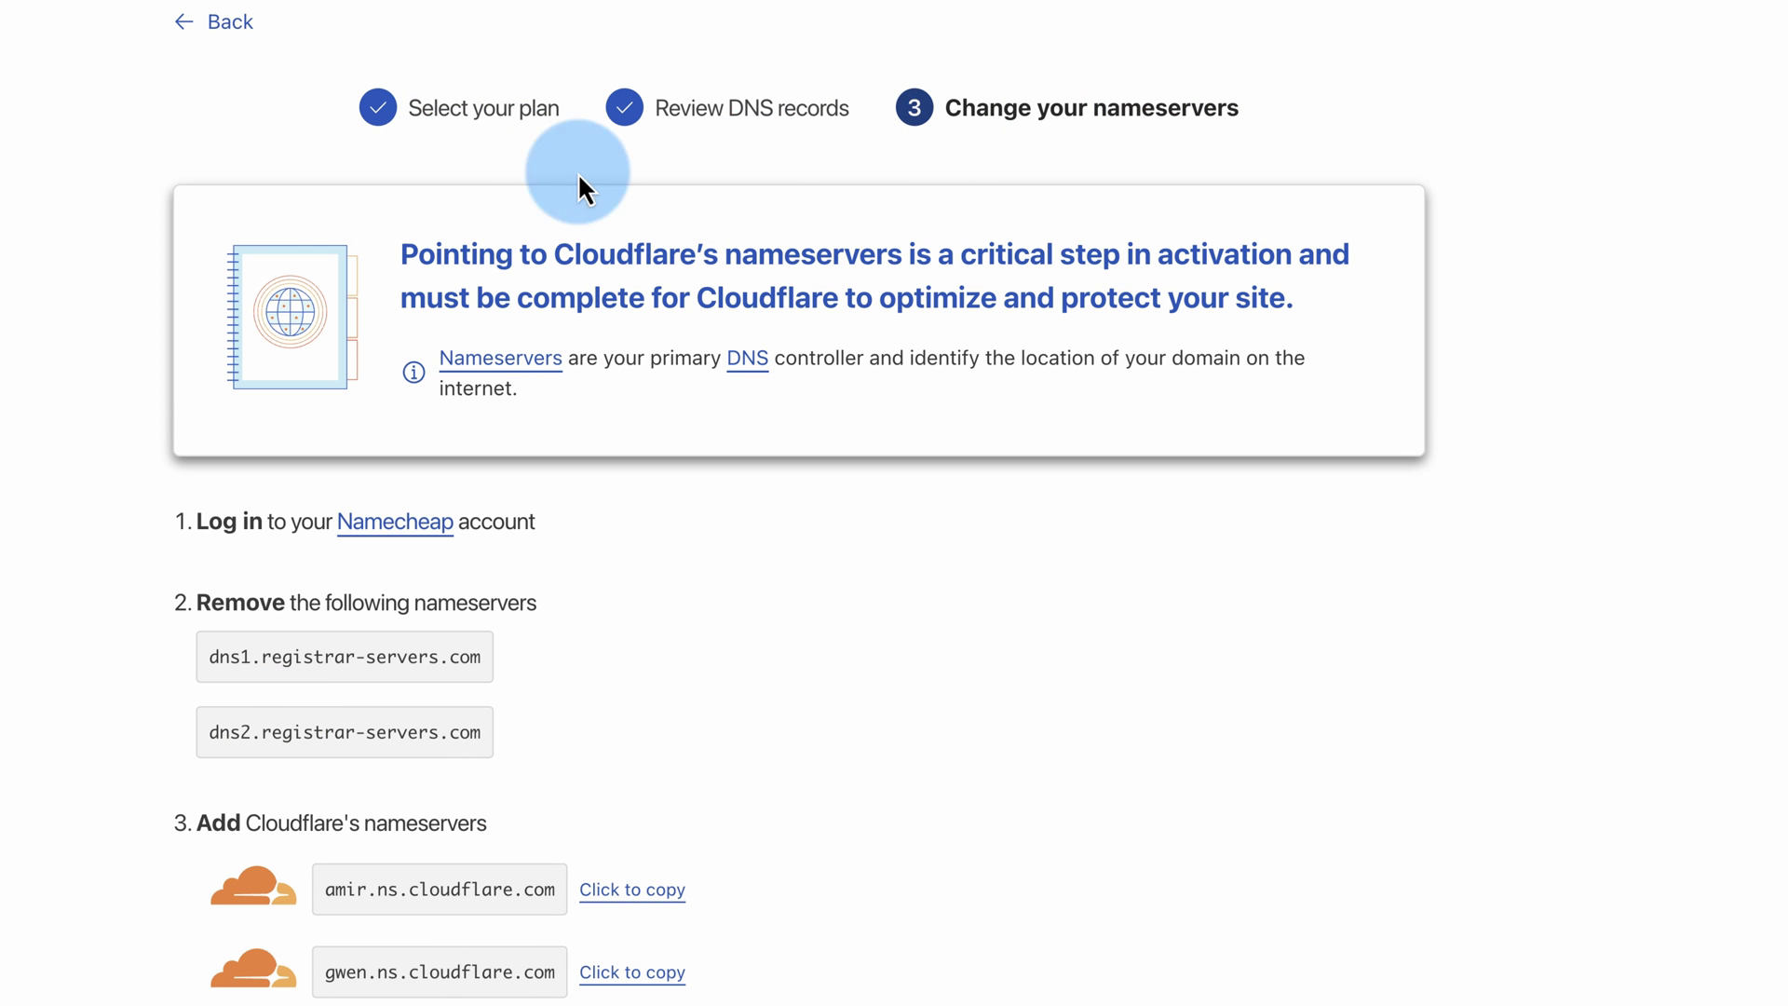
{"action": "scroll", "coordinate": [105, 137], "scroll_direction": "down", "scroll_amount": 4}
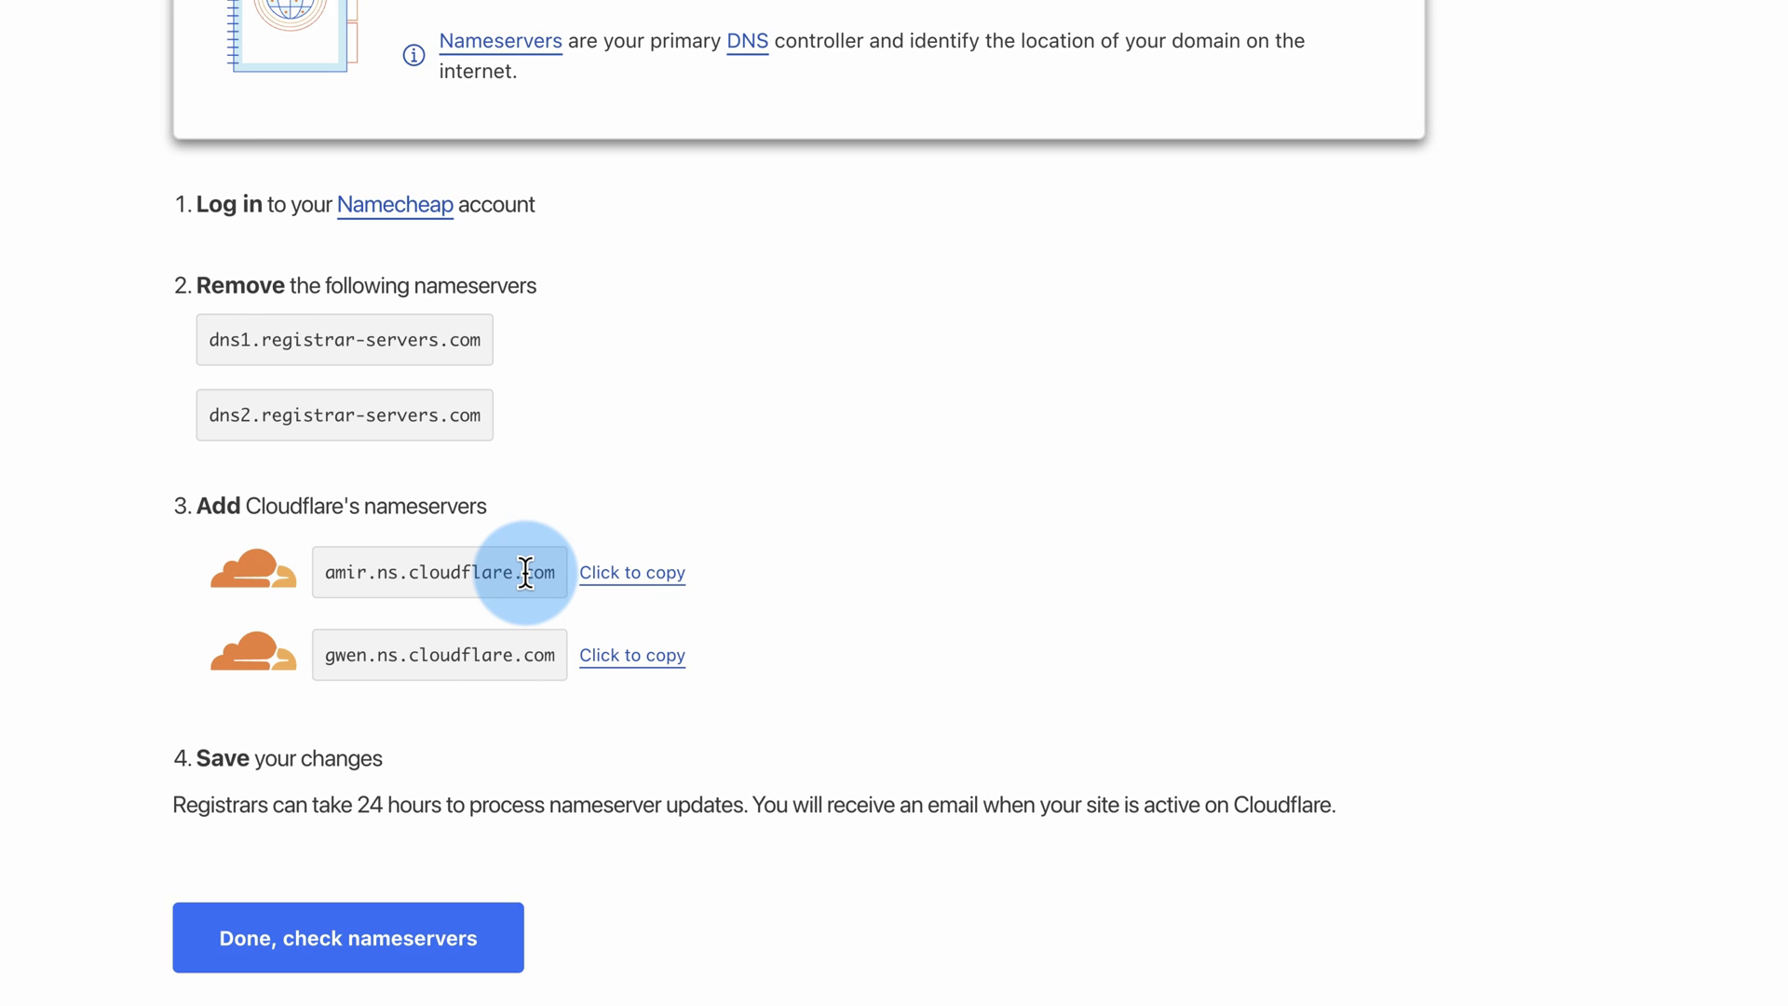
{"action": "left_click_drag", "start_coordinate": [480, 340], "coordinate": [208, 339]}
{"action": "left_click", "coordinate": [216, 339]}
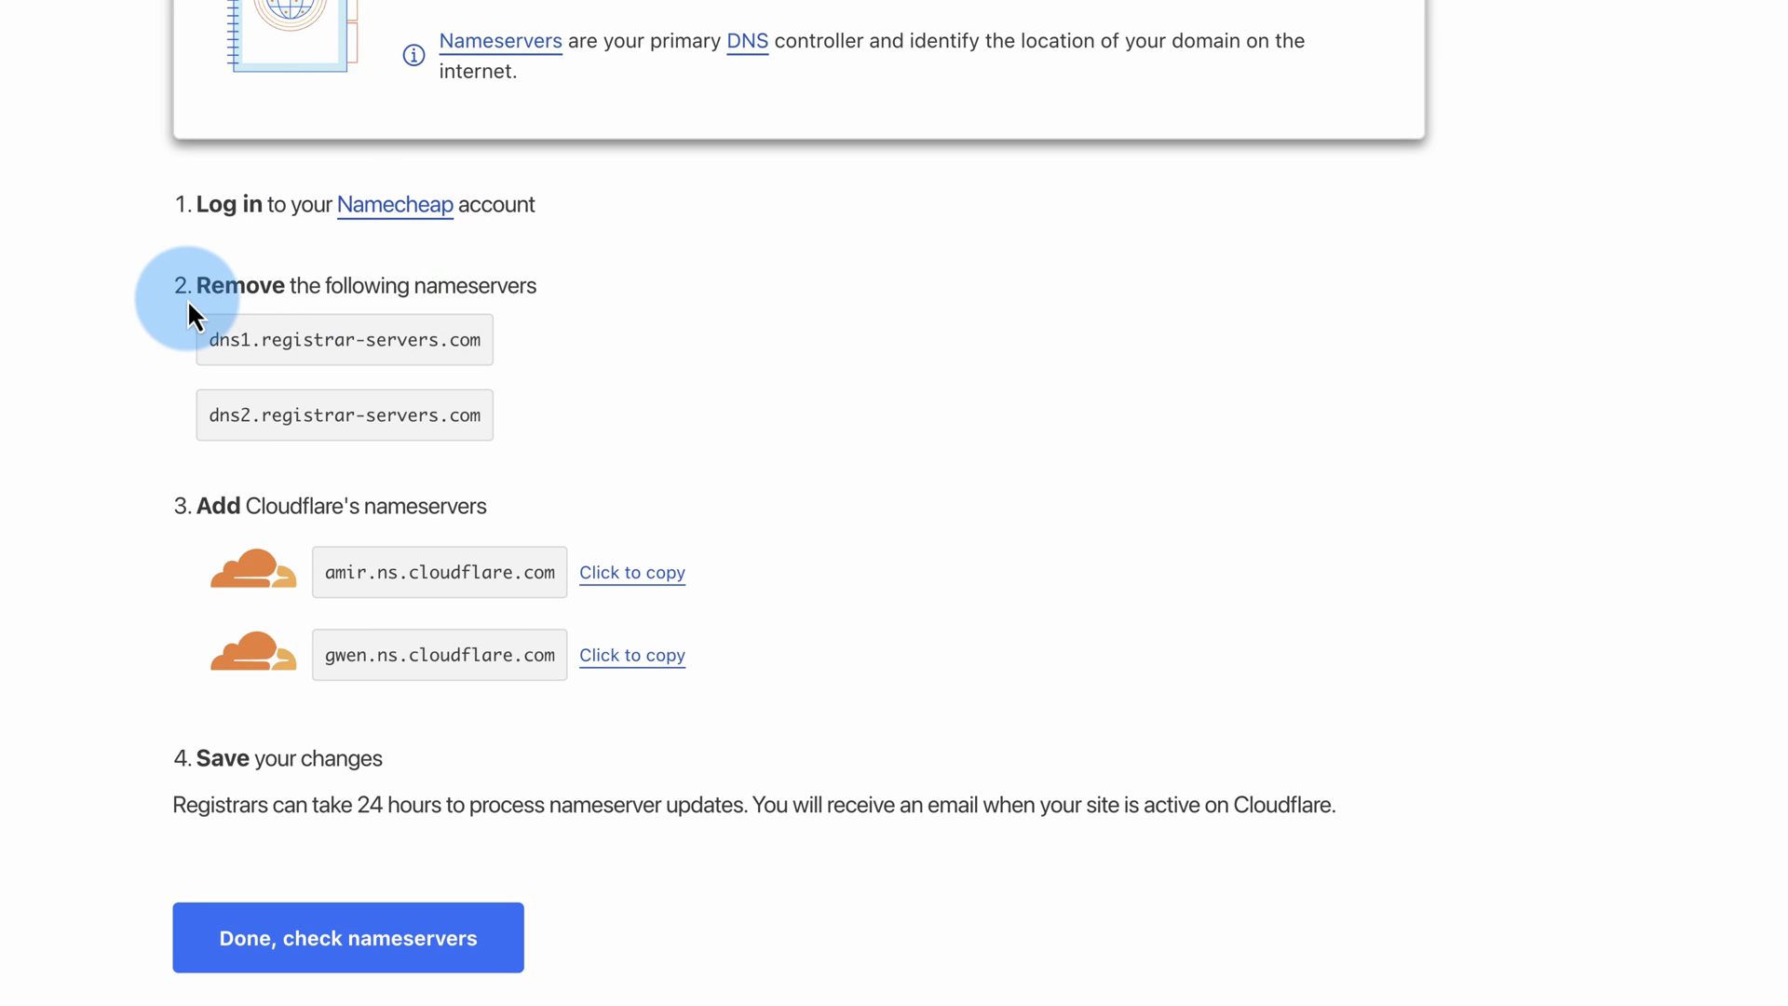
{"action": "left_click_drag", "start_coordinate": [168, 290], "coordinate": [506, 441]}
{"action": "left_click", "coordinate": [506, 434]}
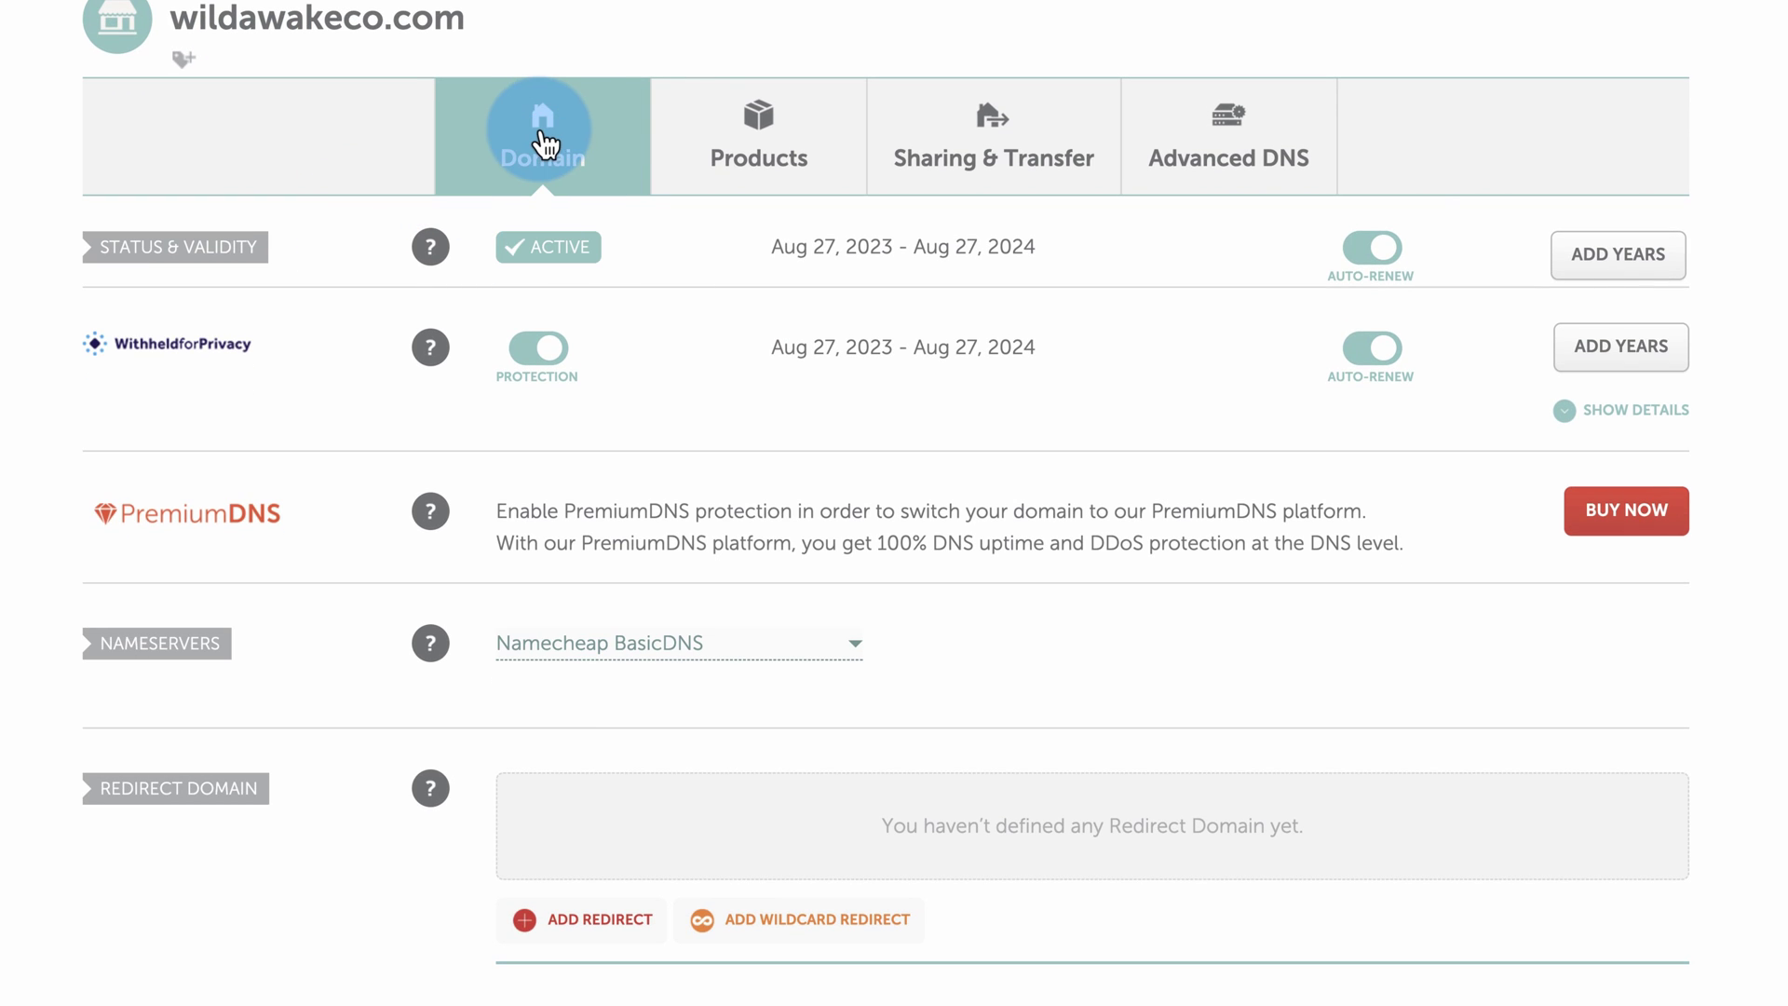
- Switch the domain's nameservers to Custom DNS with amir.ns.cloudflare.com as the first entry
{"action": "scroll", "coordinate": [284, 224], "scroll_direction": "down", "scroll_amount": 4}
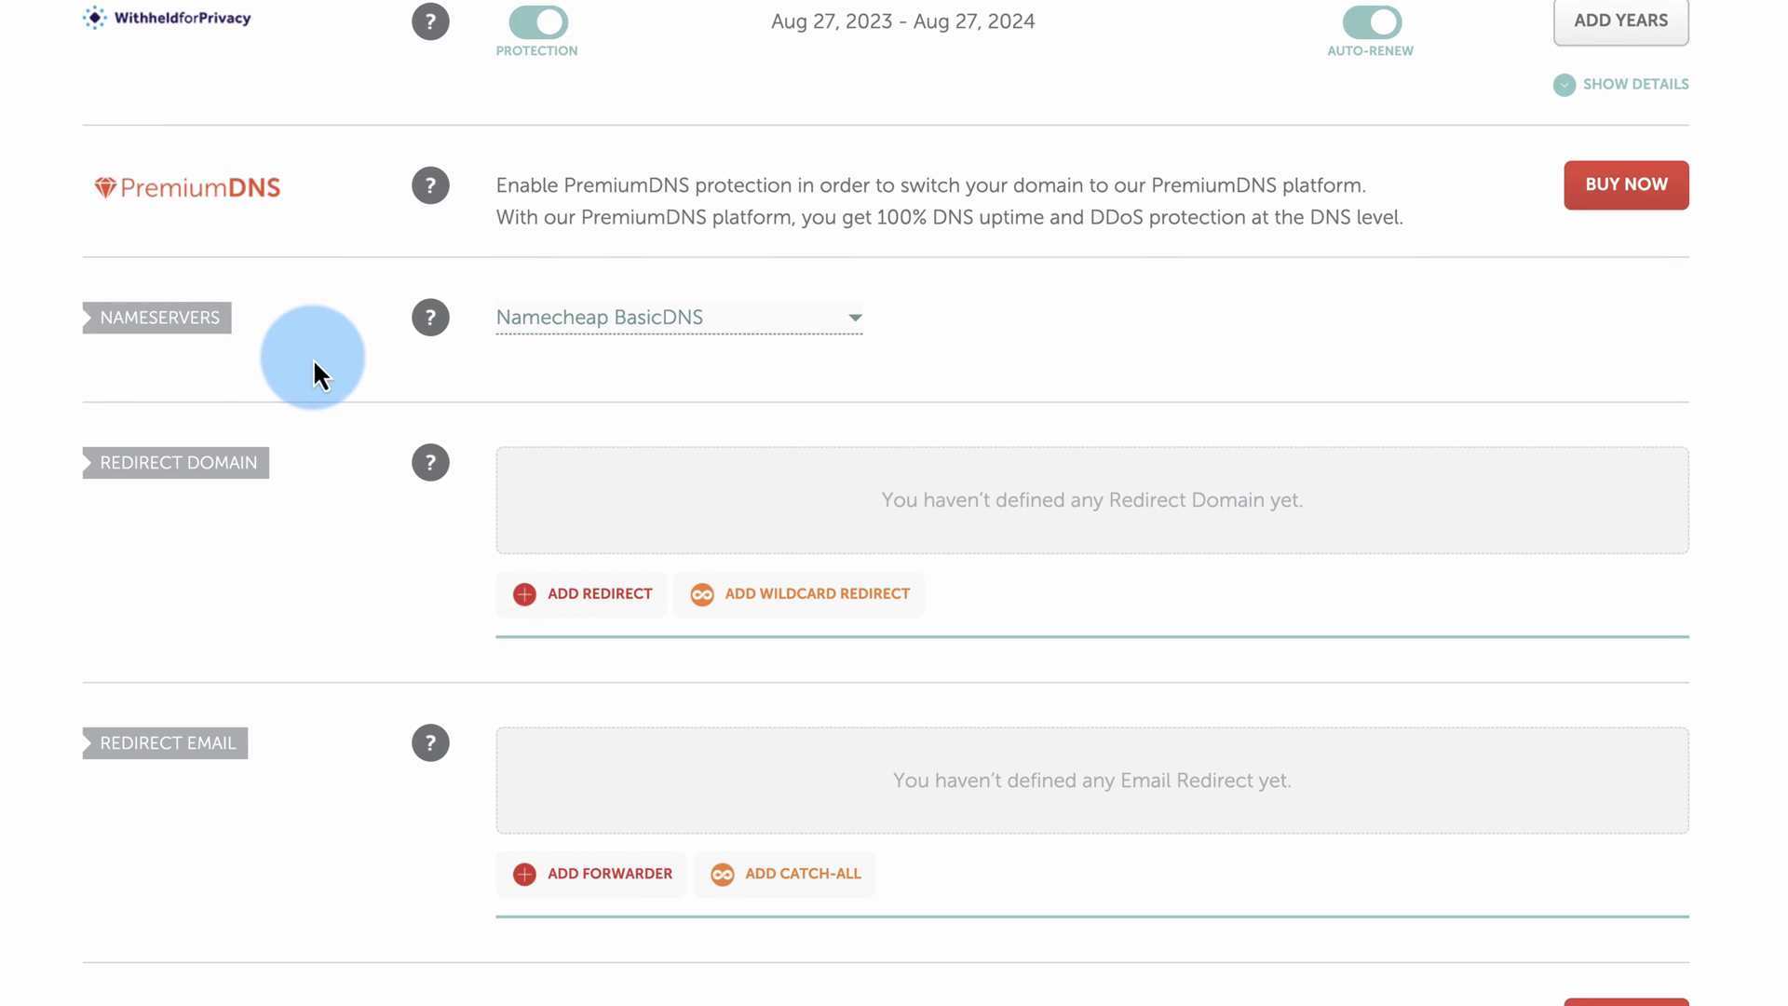
{"action": "left_click", "coordinate": [846, 334]}
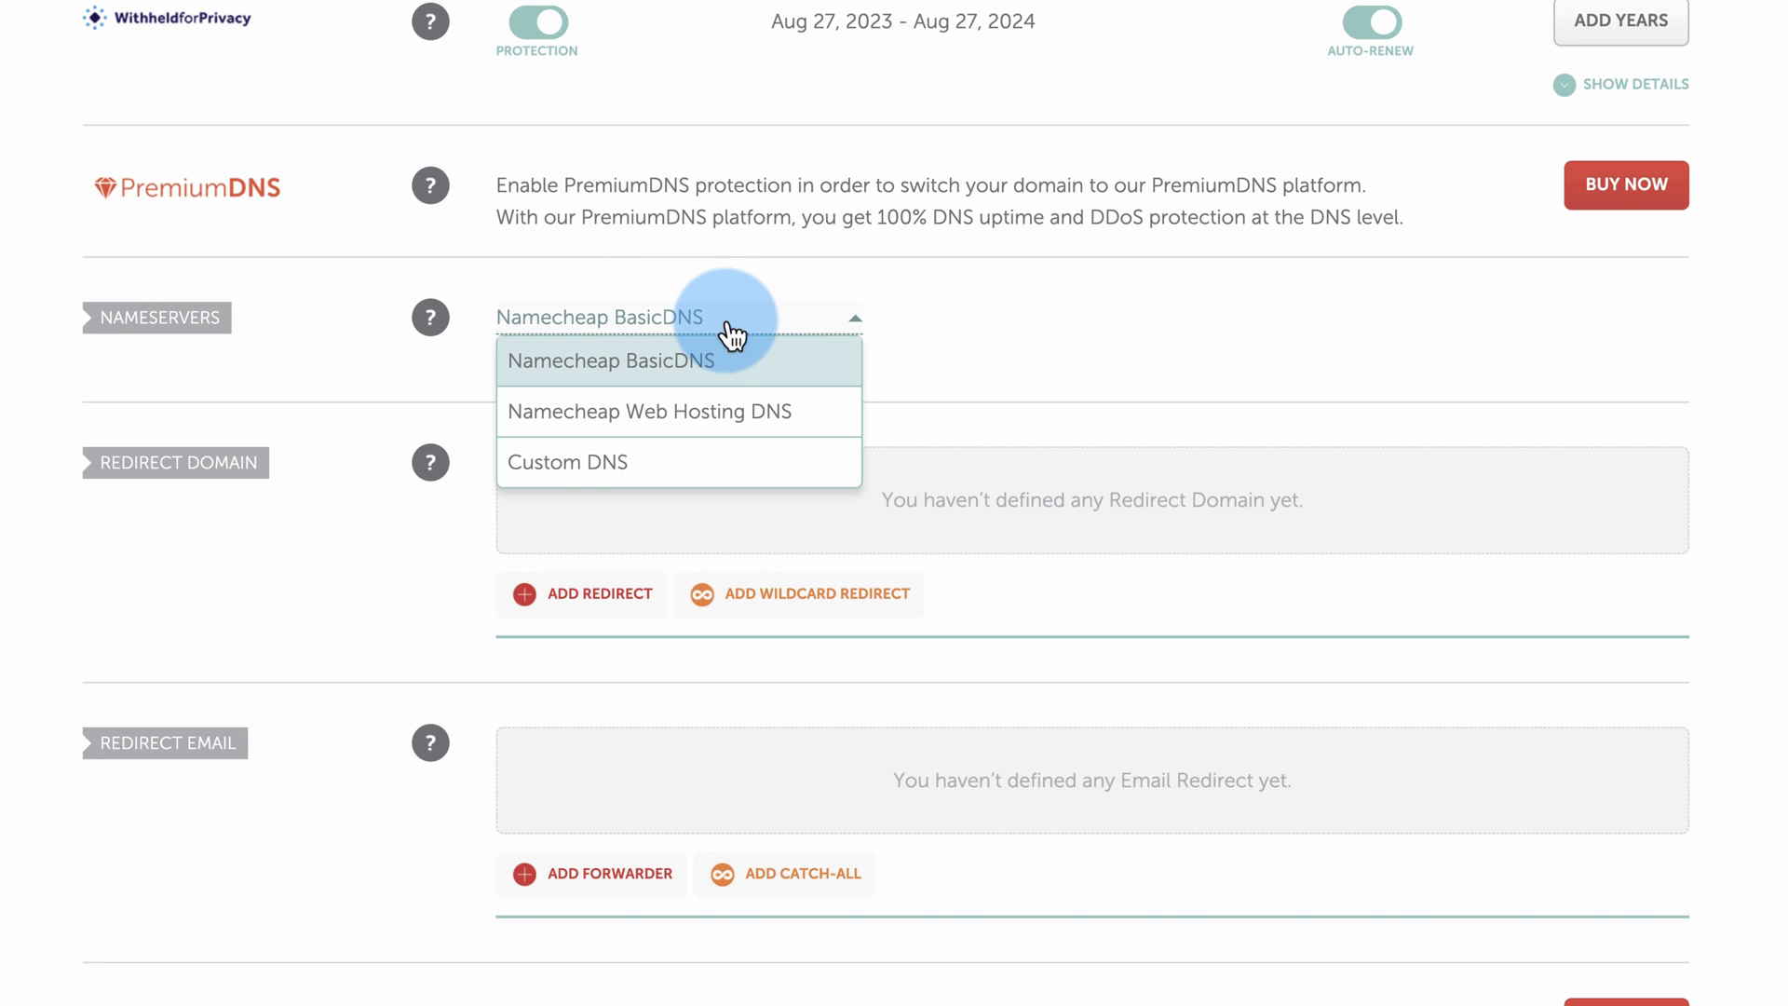
{"action": "left_click", "coordinate": [591, 480]}
{"action": "left_click", "coordinate": [579, 391]}
{"action": "key", "text": "ctrl+v"}
- Add gwen.ns.cloudflare.com as the second nameserver and save the custom DNS
{"action": "key", "text": "super+Tab"}
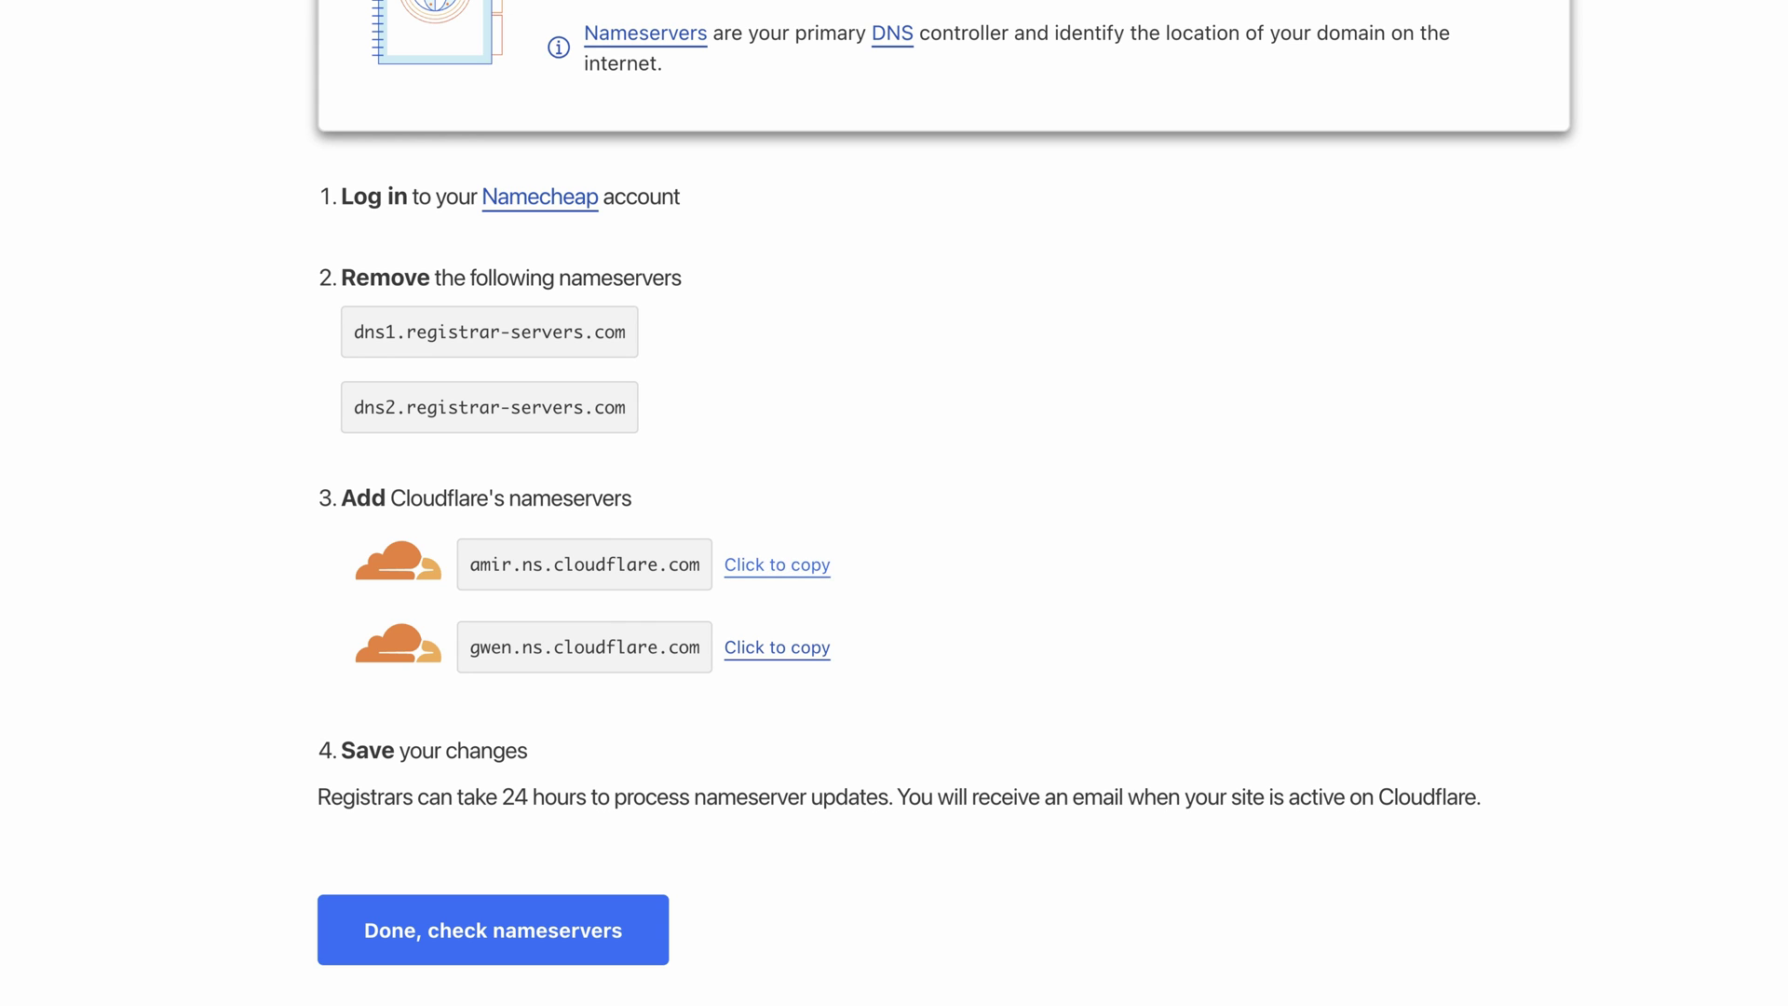
{"action": "left_click", "coordinate": [806, 649]}
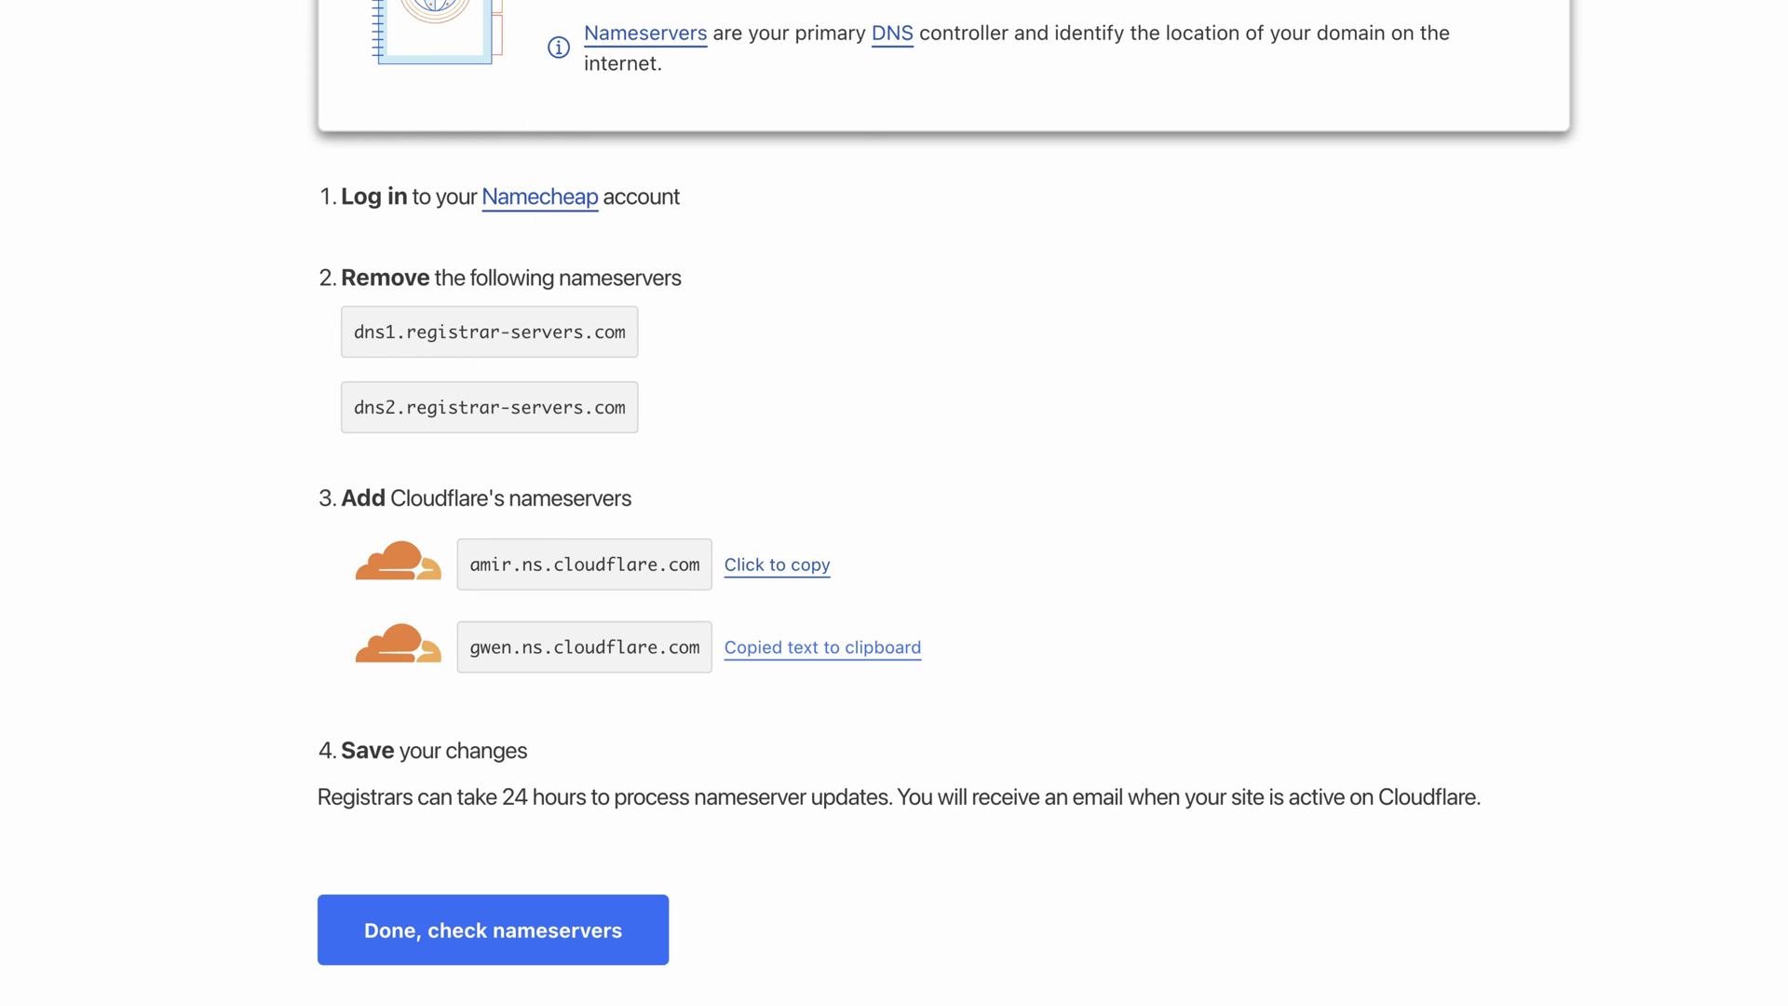
{"action": "key", "text": "super+Tab"}
{"action": "left_click", "coordinate": [626, 424]}
{"action": "key", "text": "ctrl+v"}
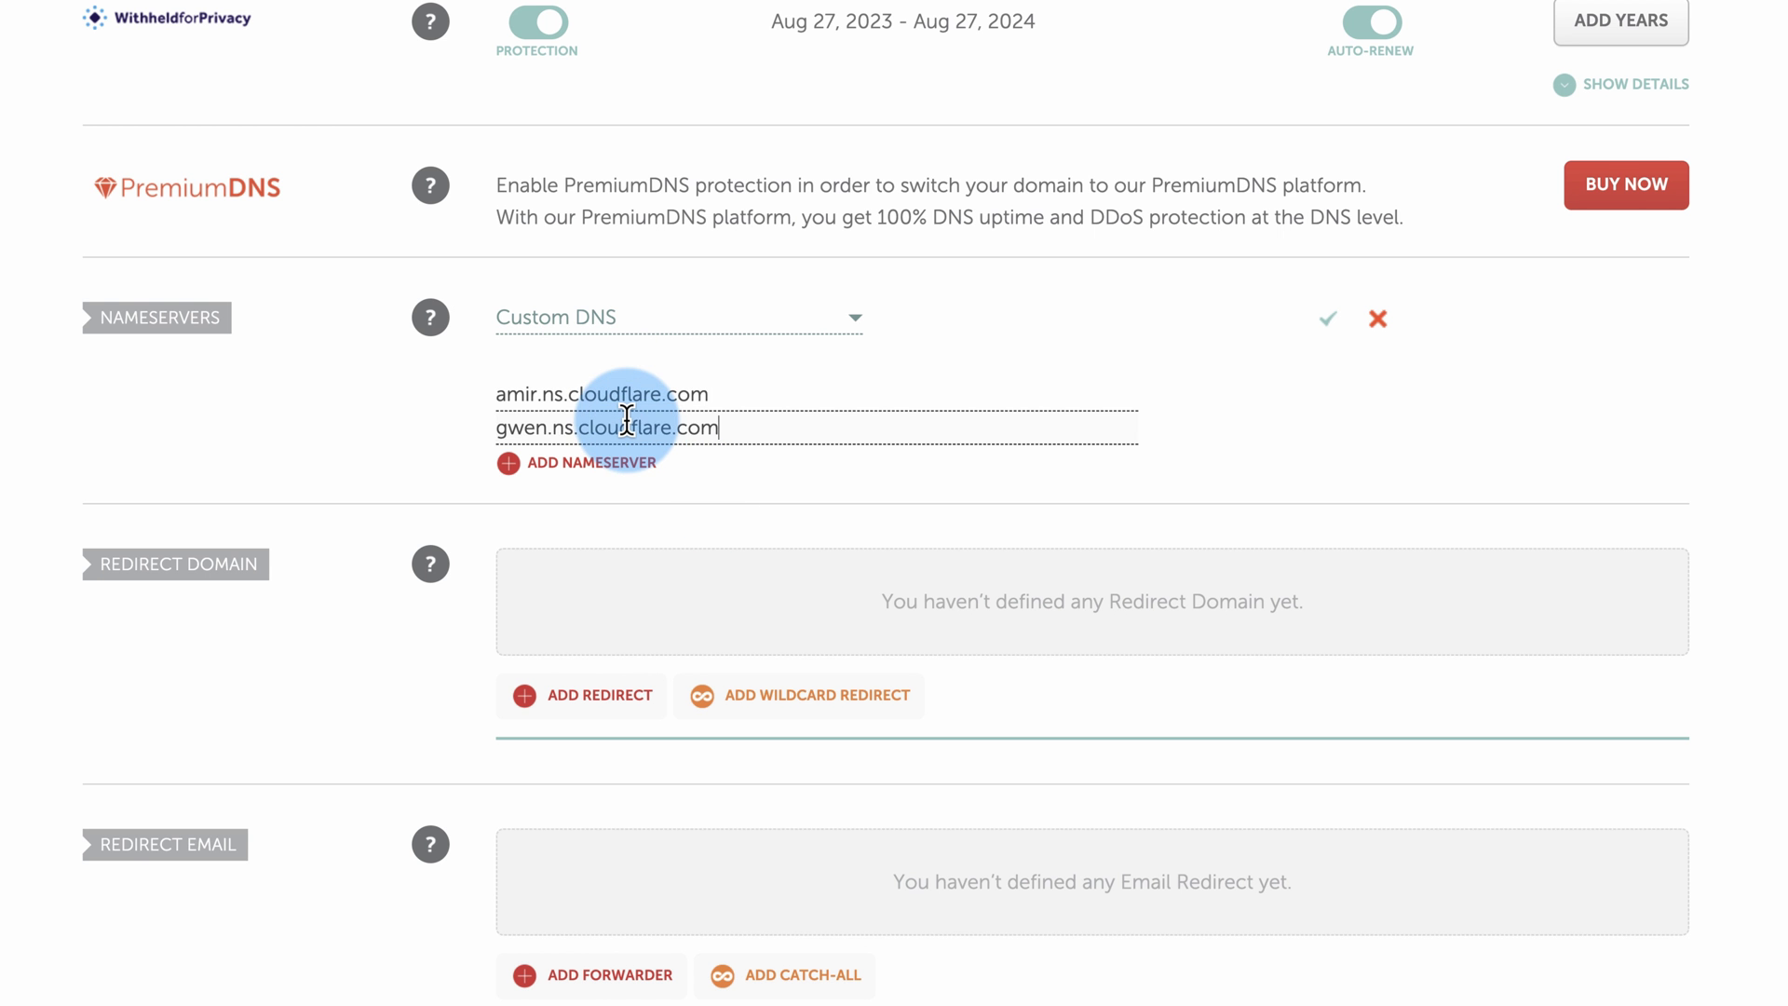
{"action": "left_click", "coordinate": [1326, 319]}
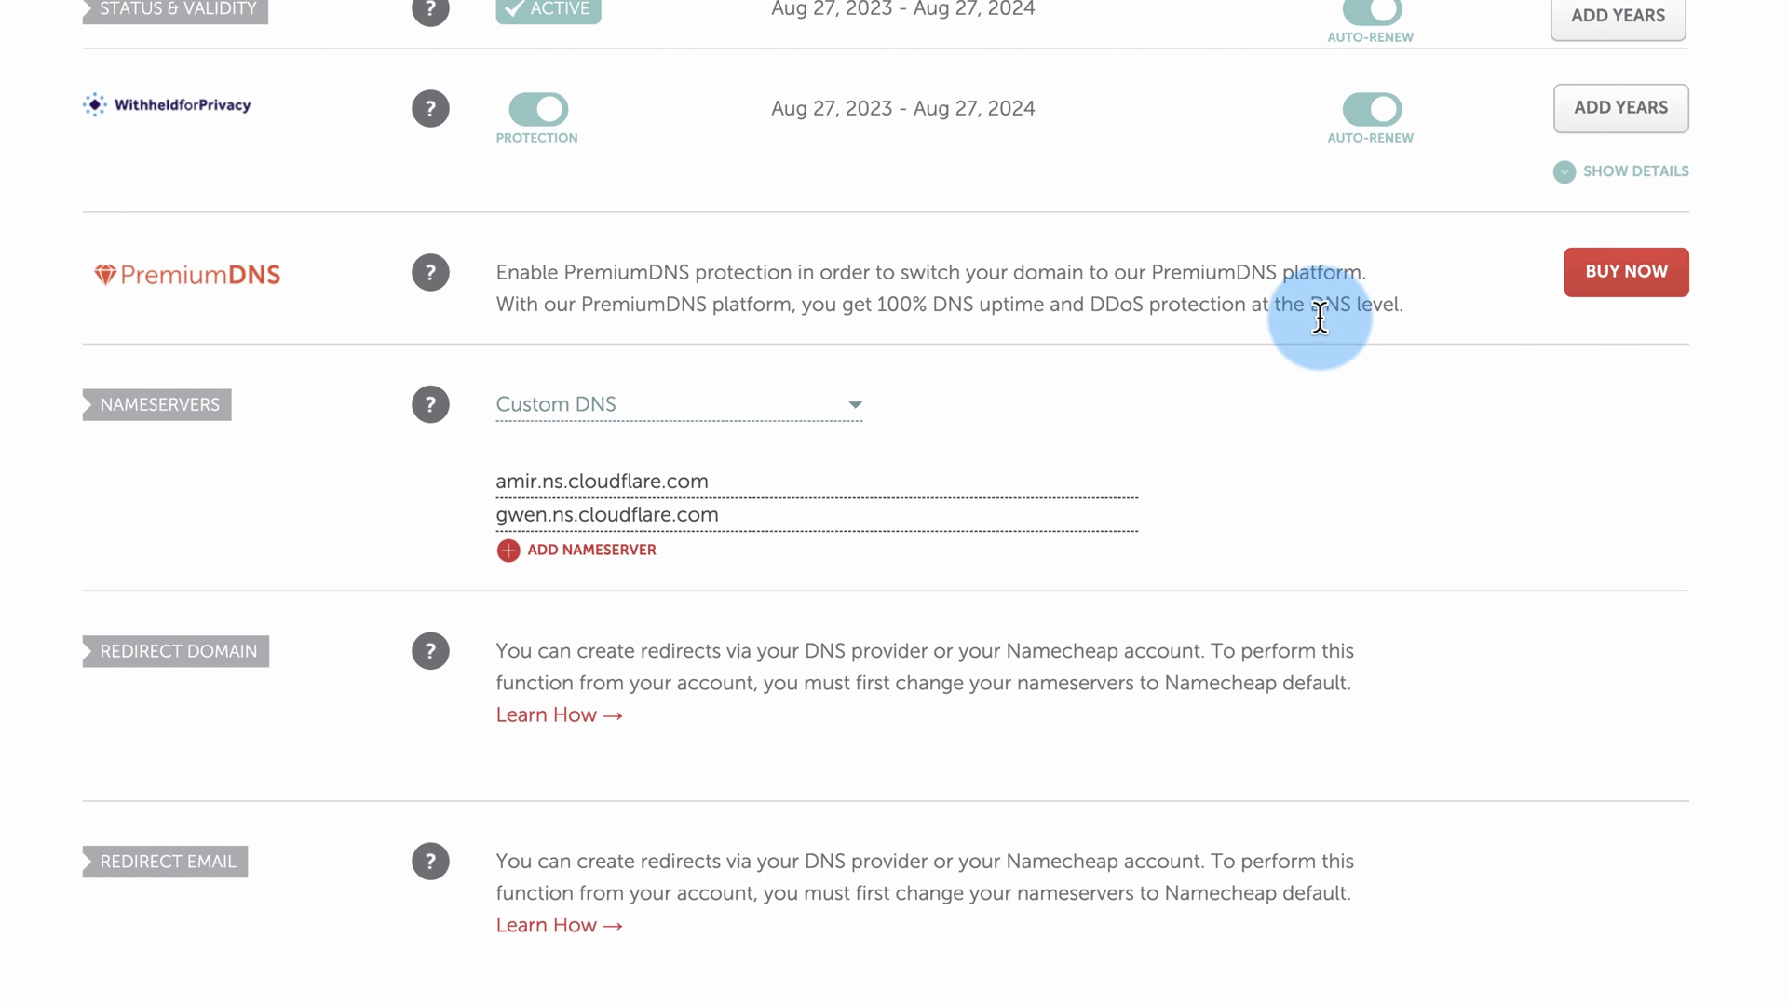
{"action": "left_click_drag", "start_coordinate": [265, 44], "coordinate": [810, 42]}
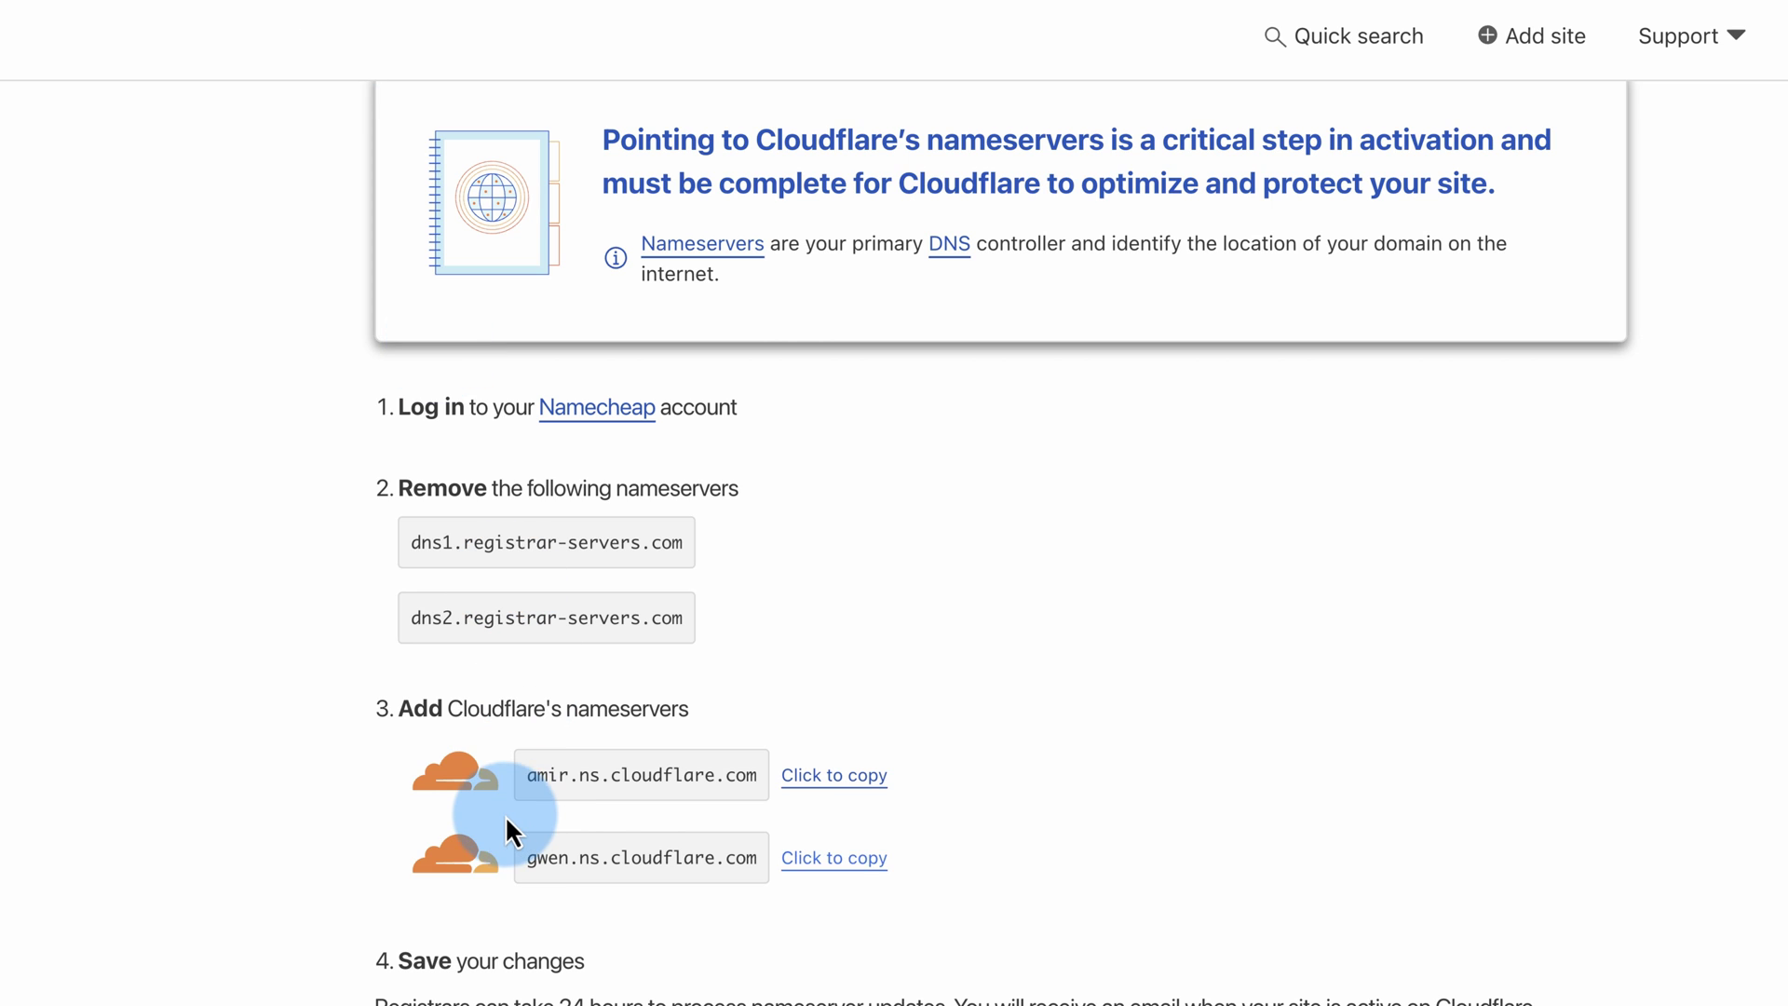
- Confirm the Cloudflare nameservers are set with 'Done, check nameservers'
{"action": "scroll", "coordinate": [505, 814], "scroll_direction": "down", "scroll_amount": 3}
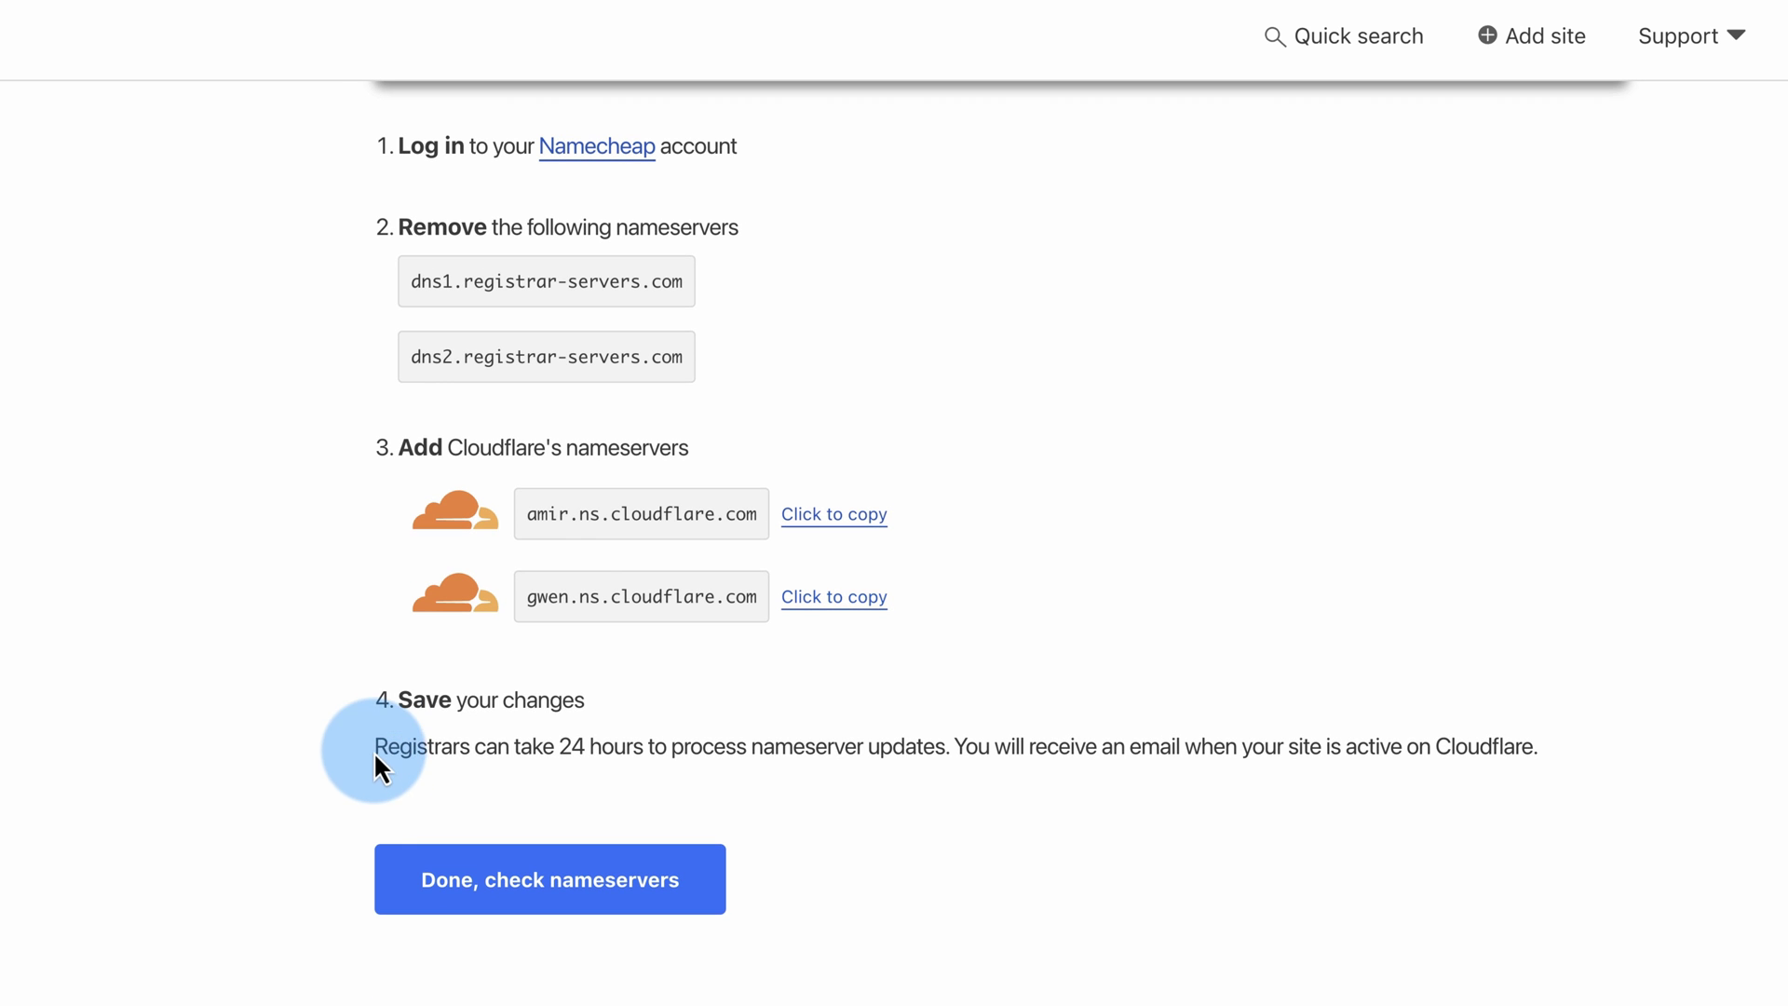
{"action": "left_click_drag", "start_coordinate": [374, 750], "coordinate": [943, 745]}
{"action": "left_click", "coordinate": [931, 791]}
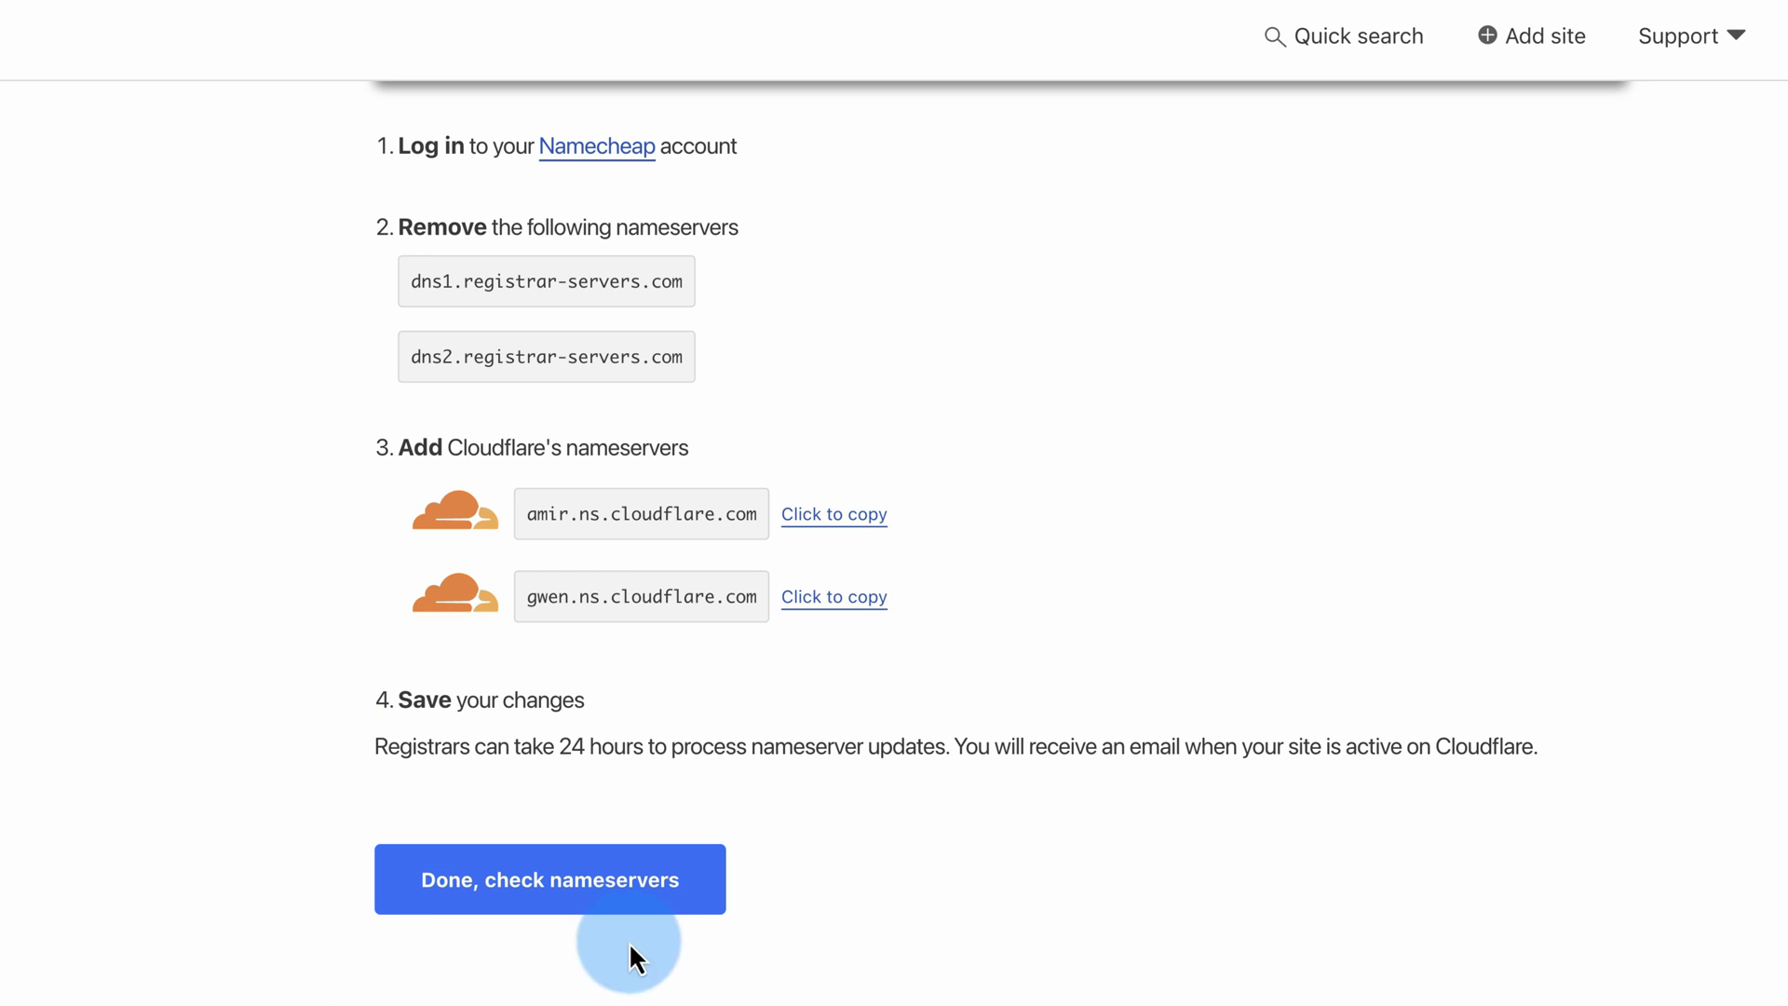
{"action": "left_click", "coordinate": [557, 901]}
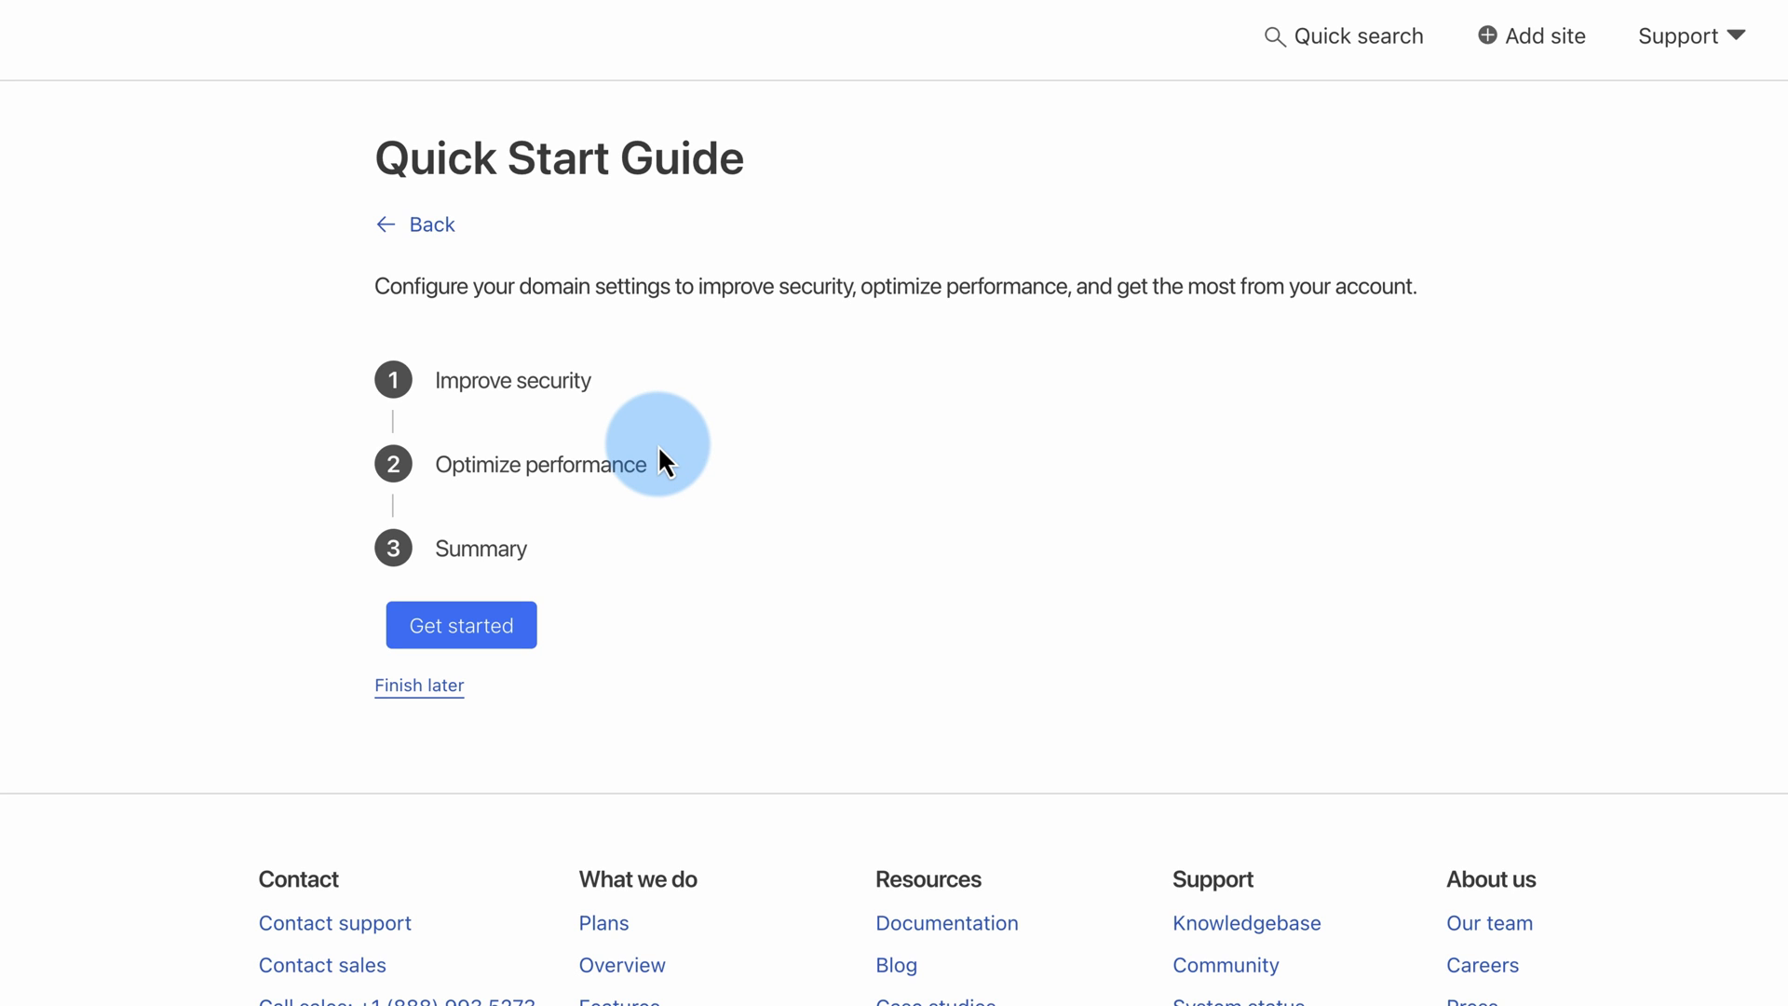
- Skip the Quick Start Guide and start a nameserver check for wildawakeco.com
{"action": "left_click", "coordinate": [406, 691]}
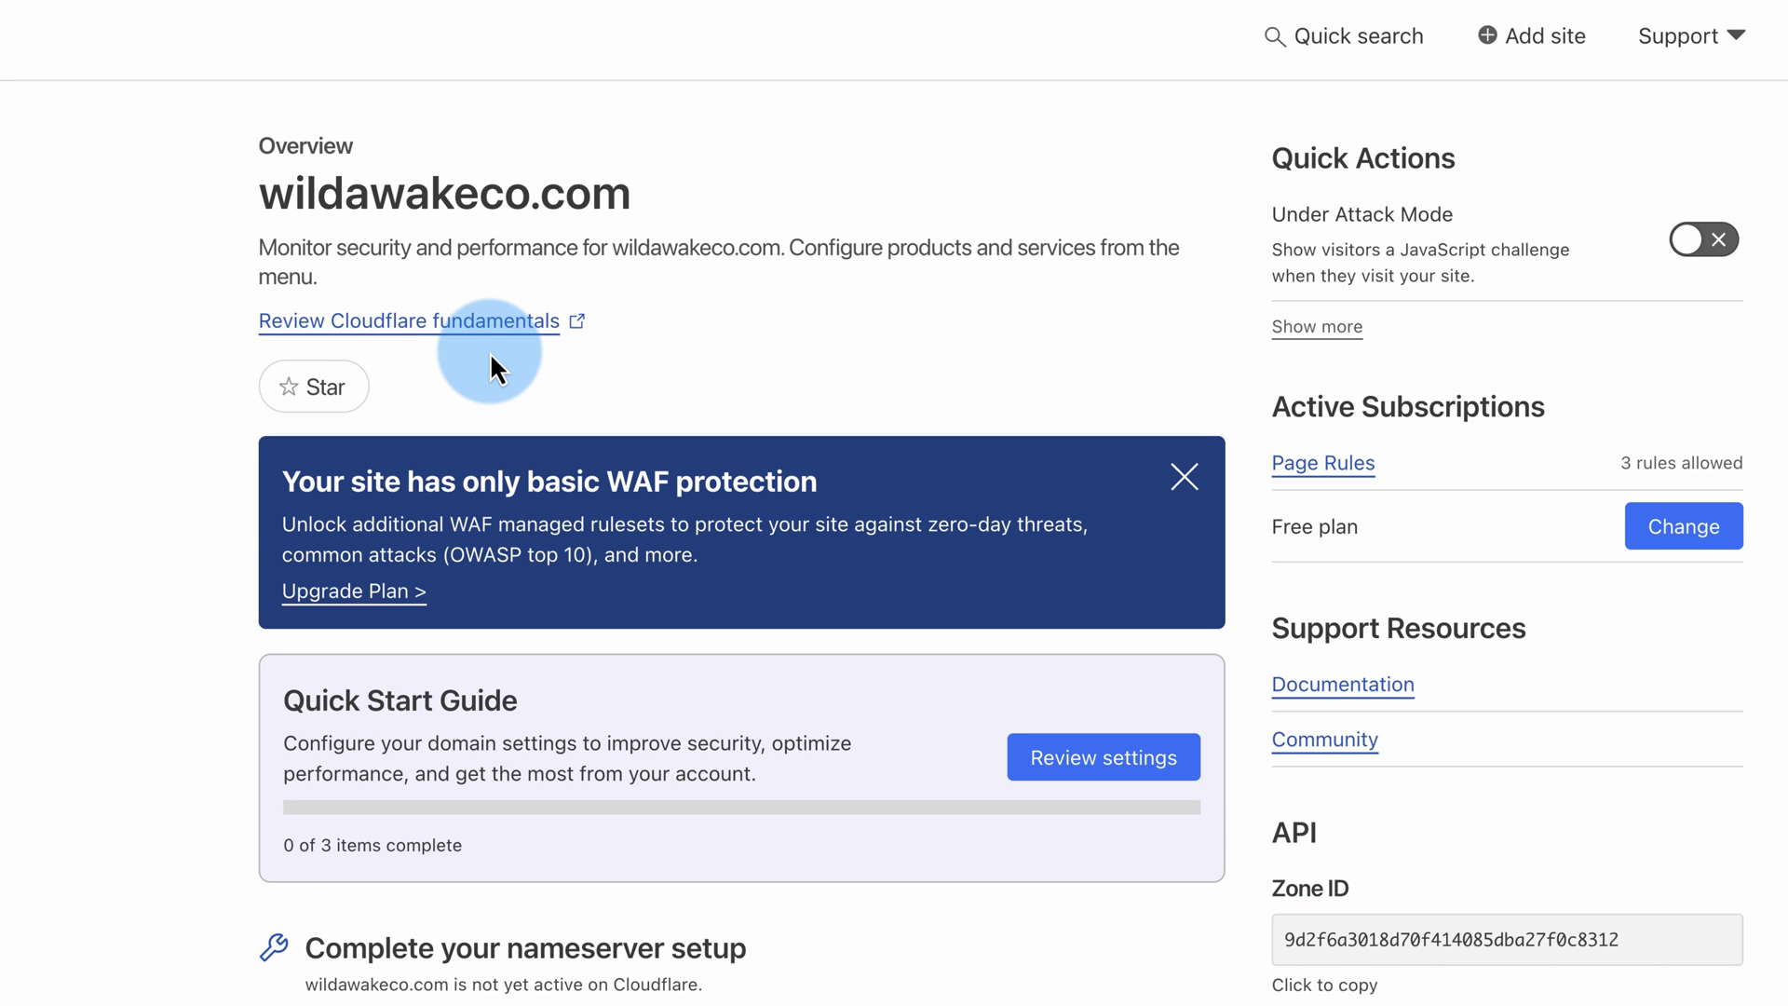
{"action": "scroll", "coordinate": [638, 363], "scroll_direction": "down", "scroll_amount": 12}
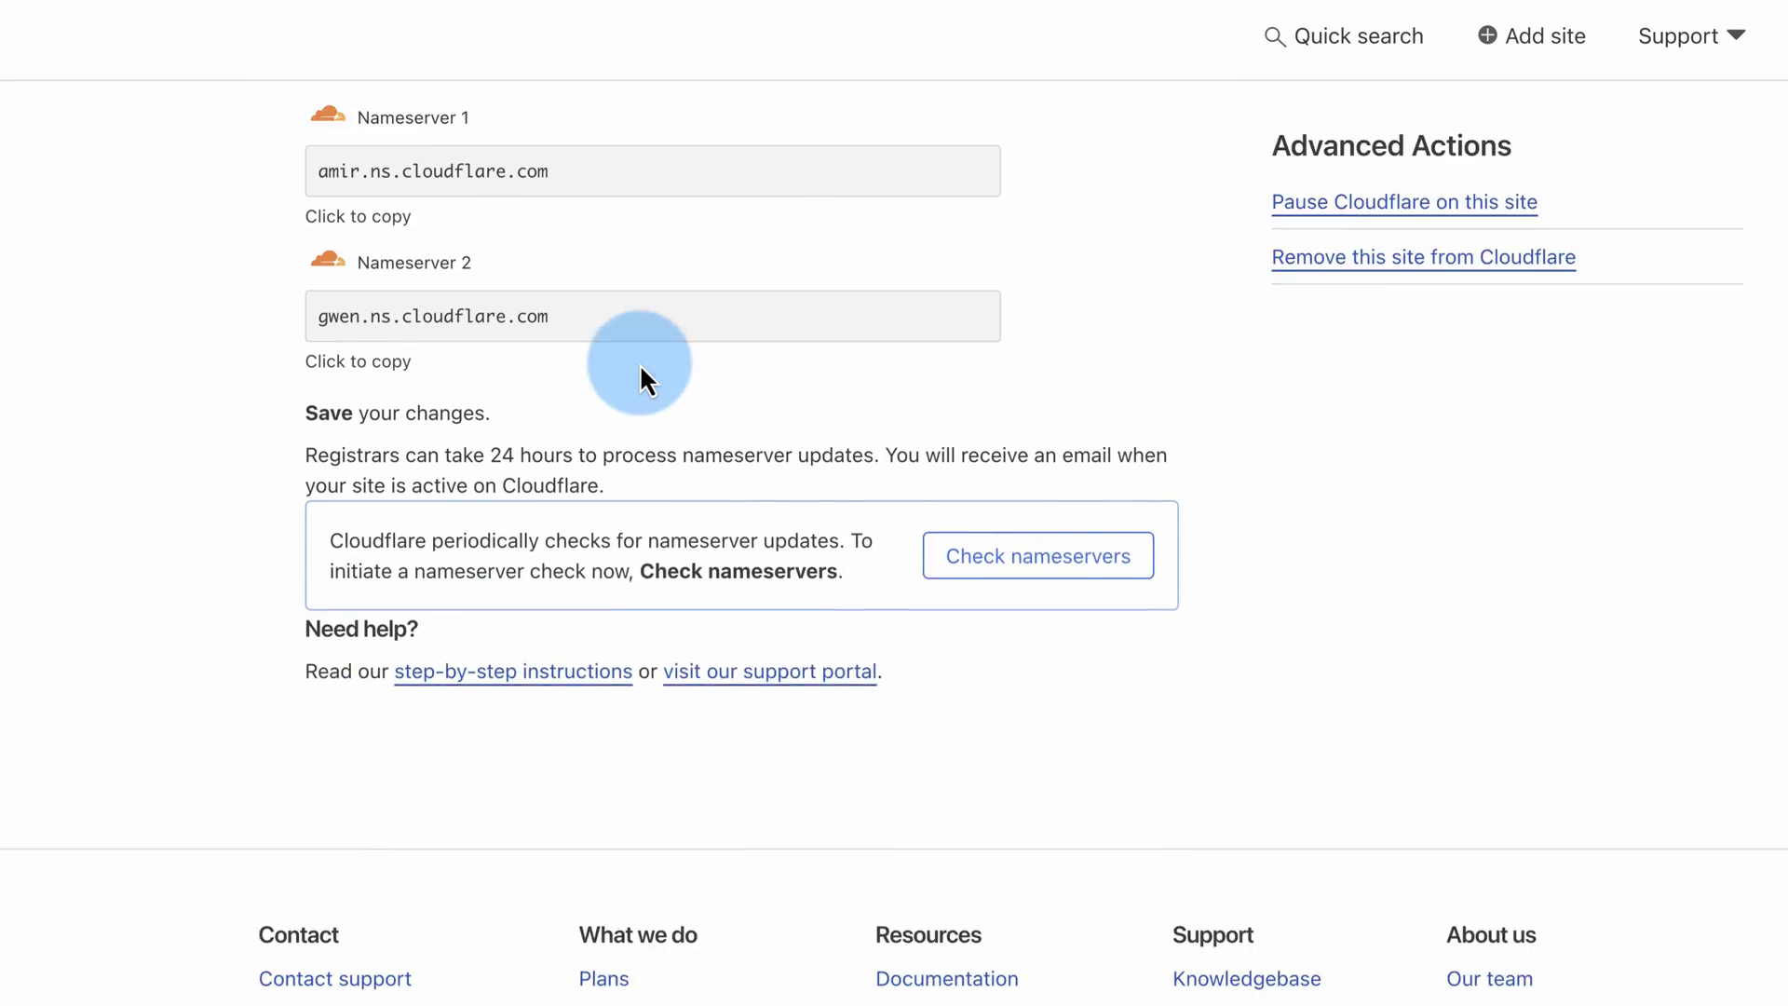
{"action": "scroll", "coordinate": [639, 363], "scroll_direction": "down", "scroll_amount": 1}
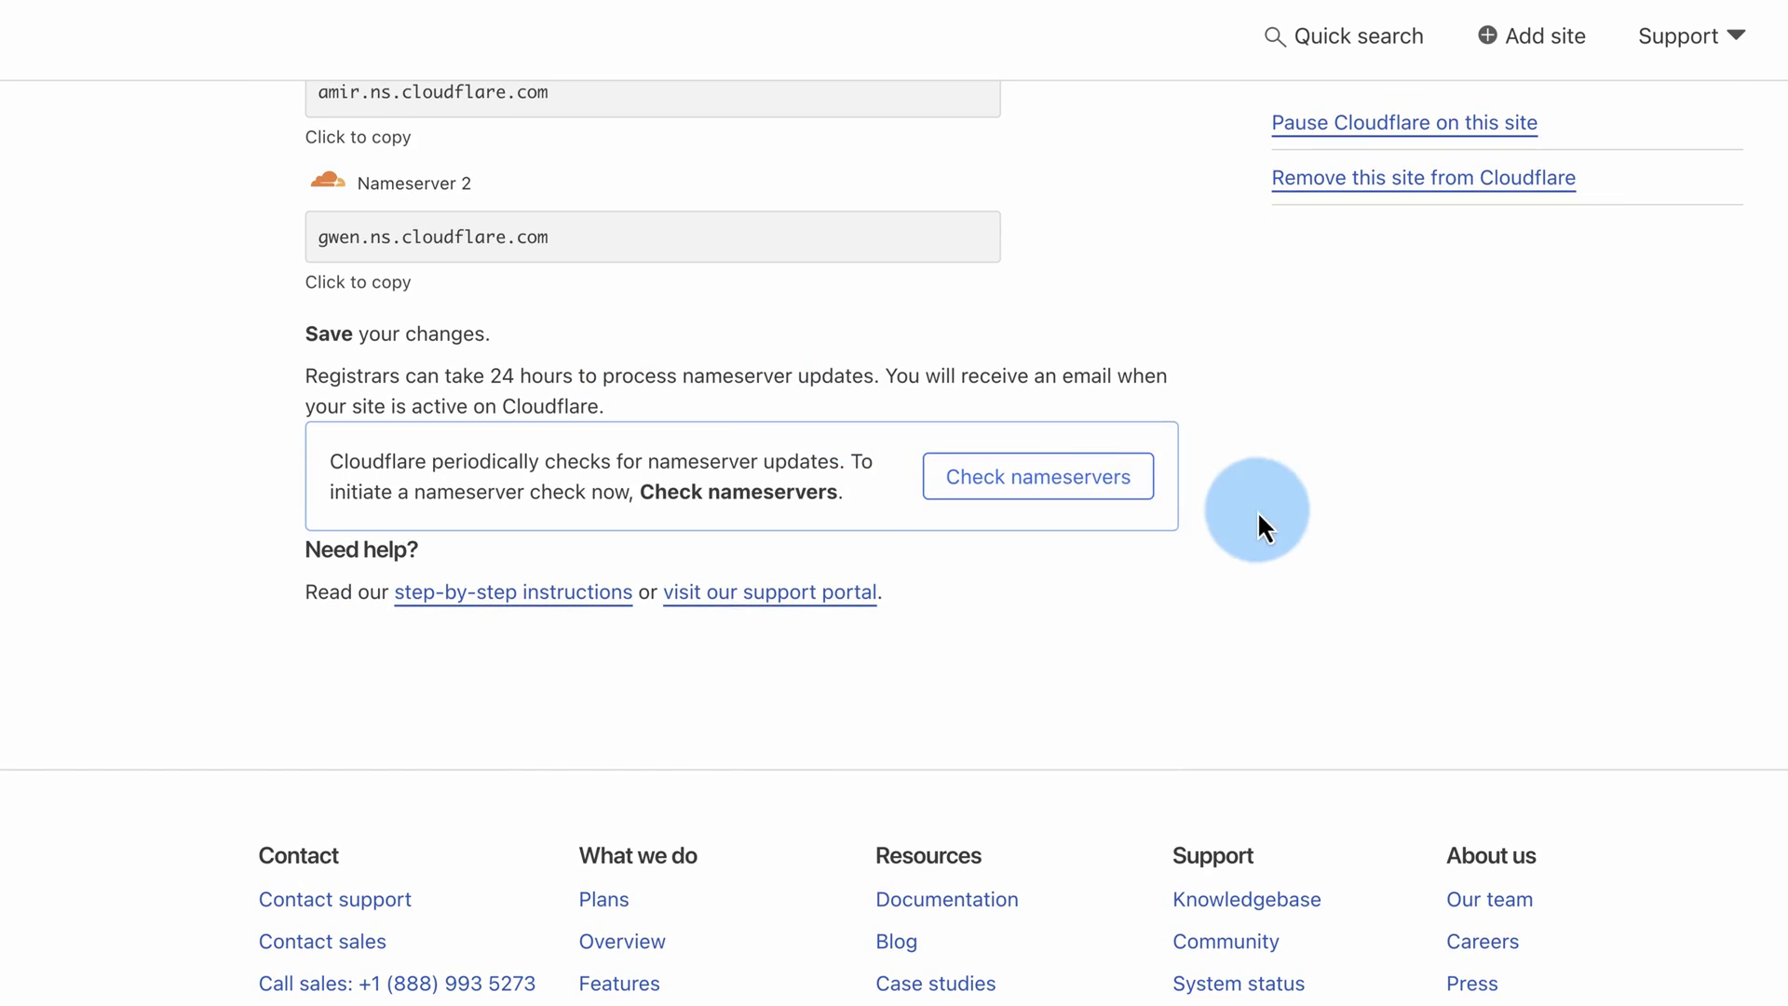
{"action": "left_click", "coordinate": [1044, 504]}
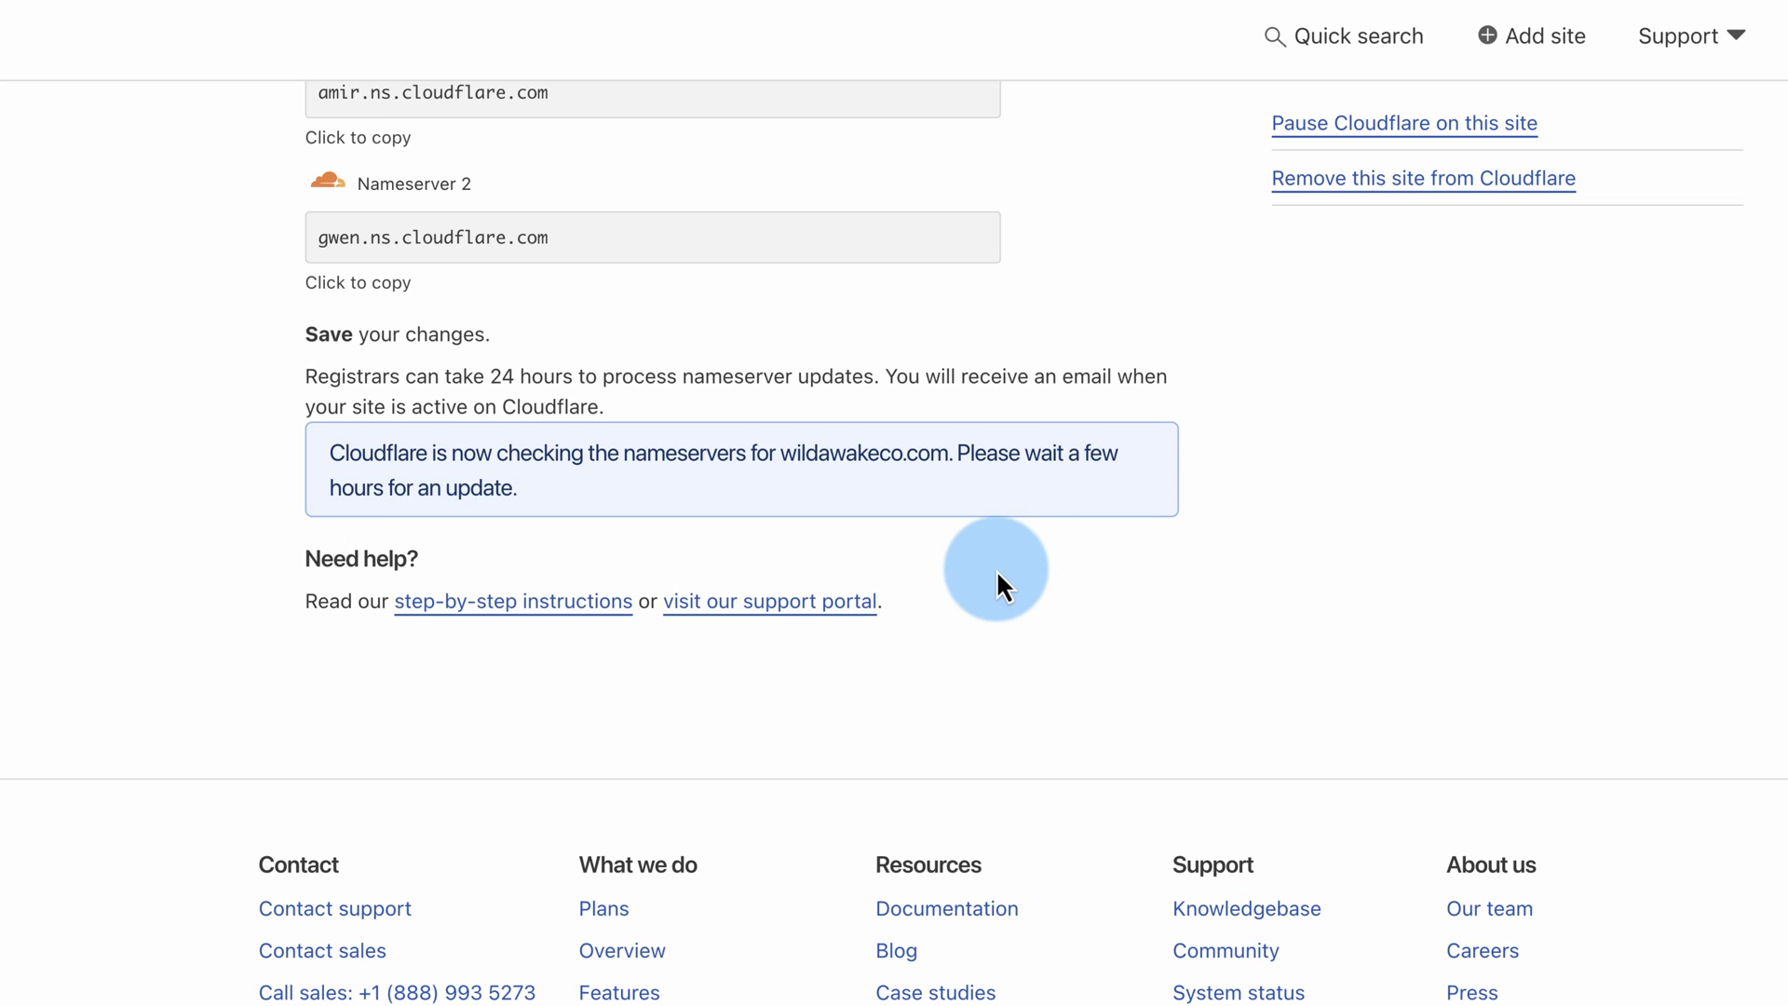
{"action": "left_click_drag", "start_coordinate": [333, 454], "coordinate": [1050, 494]}
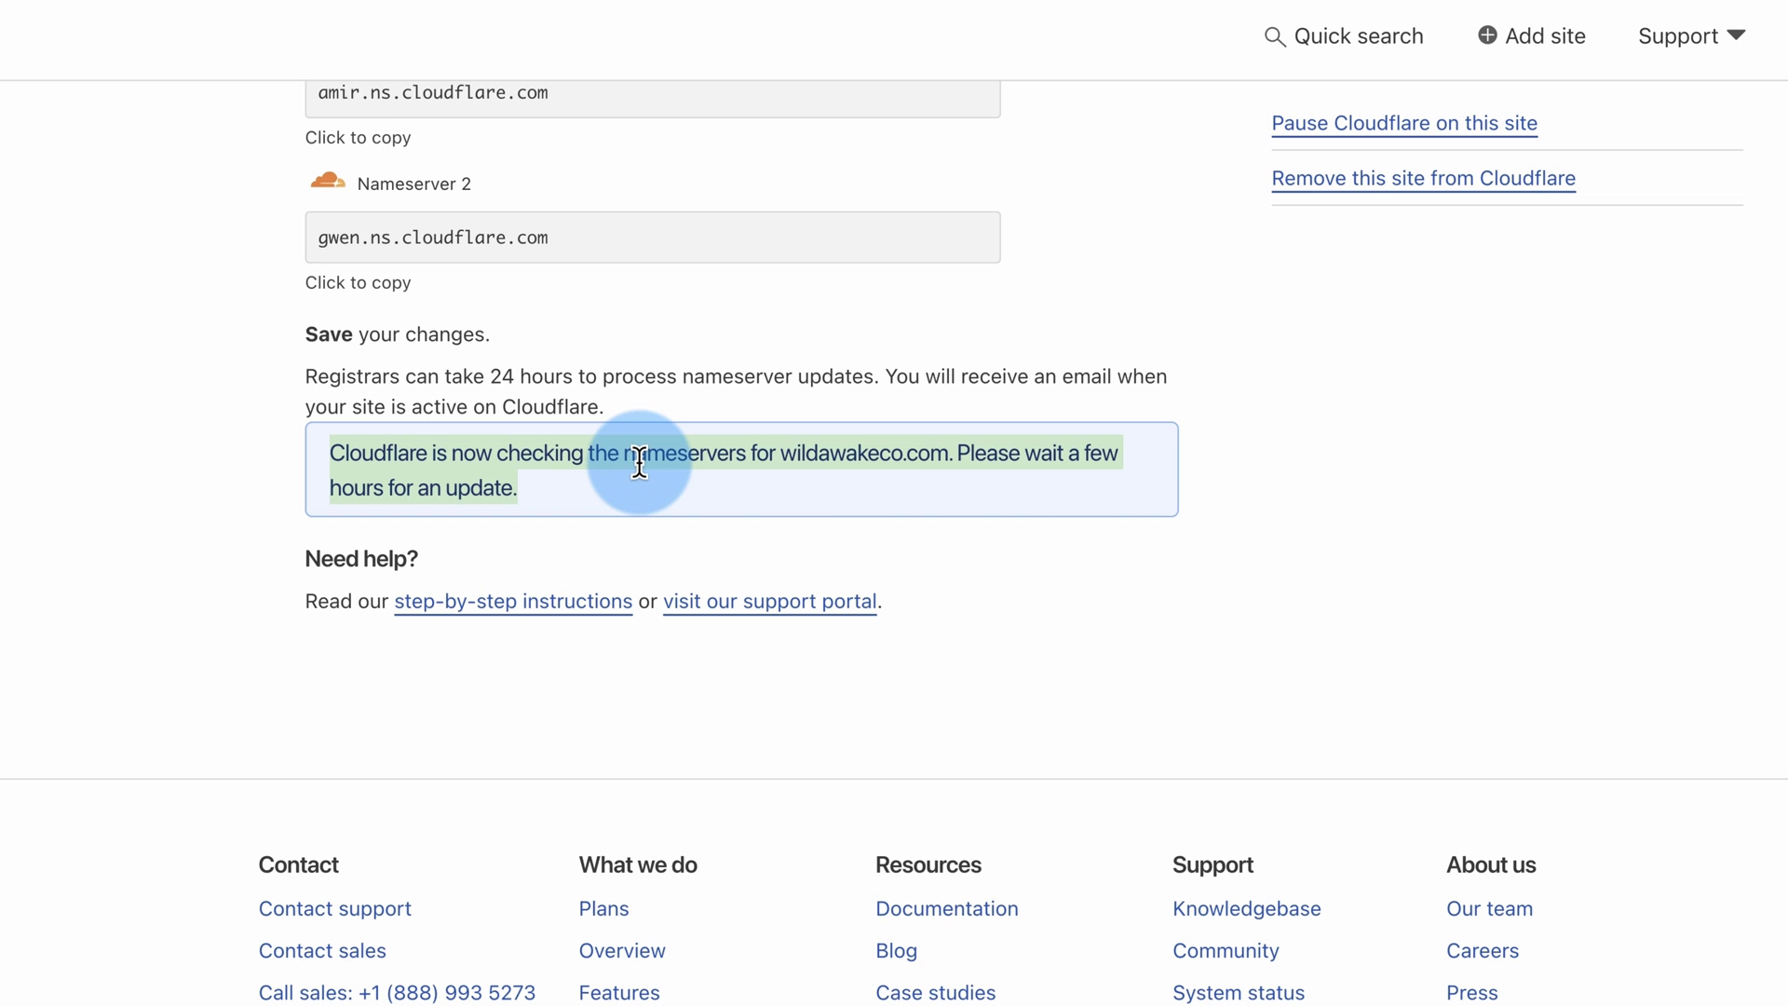
{"action": "left_click_drag", "start_coordinate": [640, 463], "coordinate": [224, 474]}
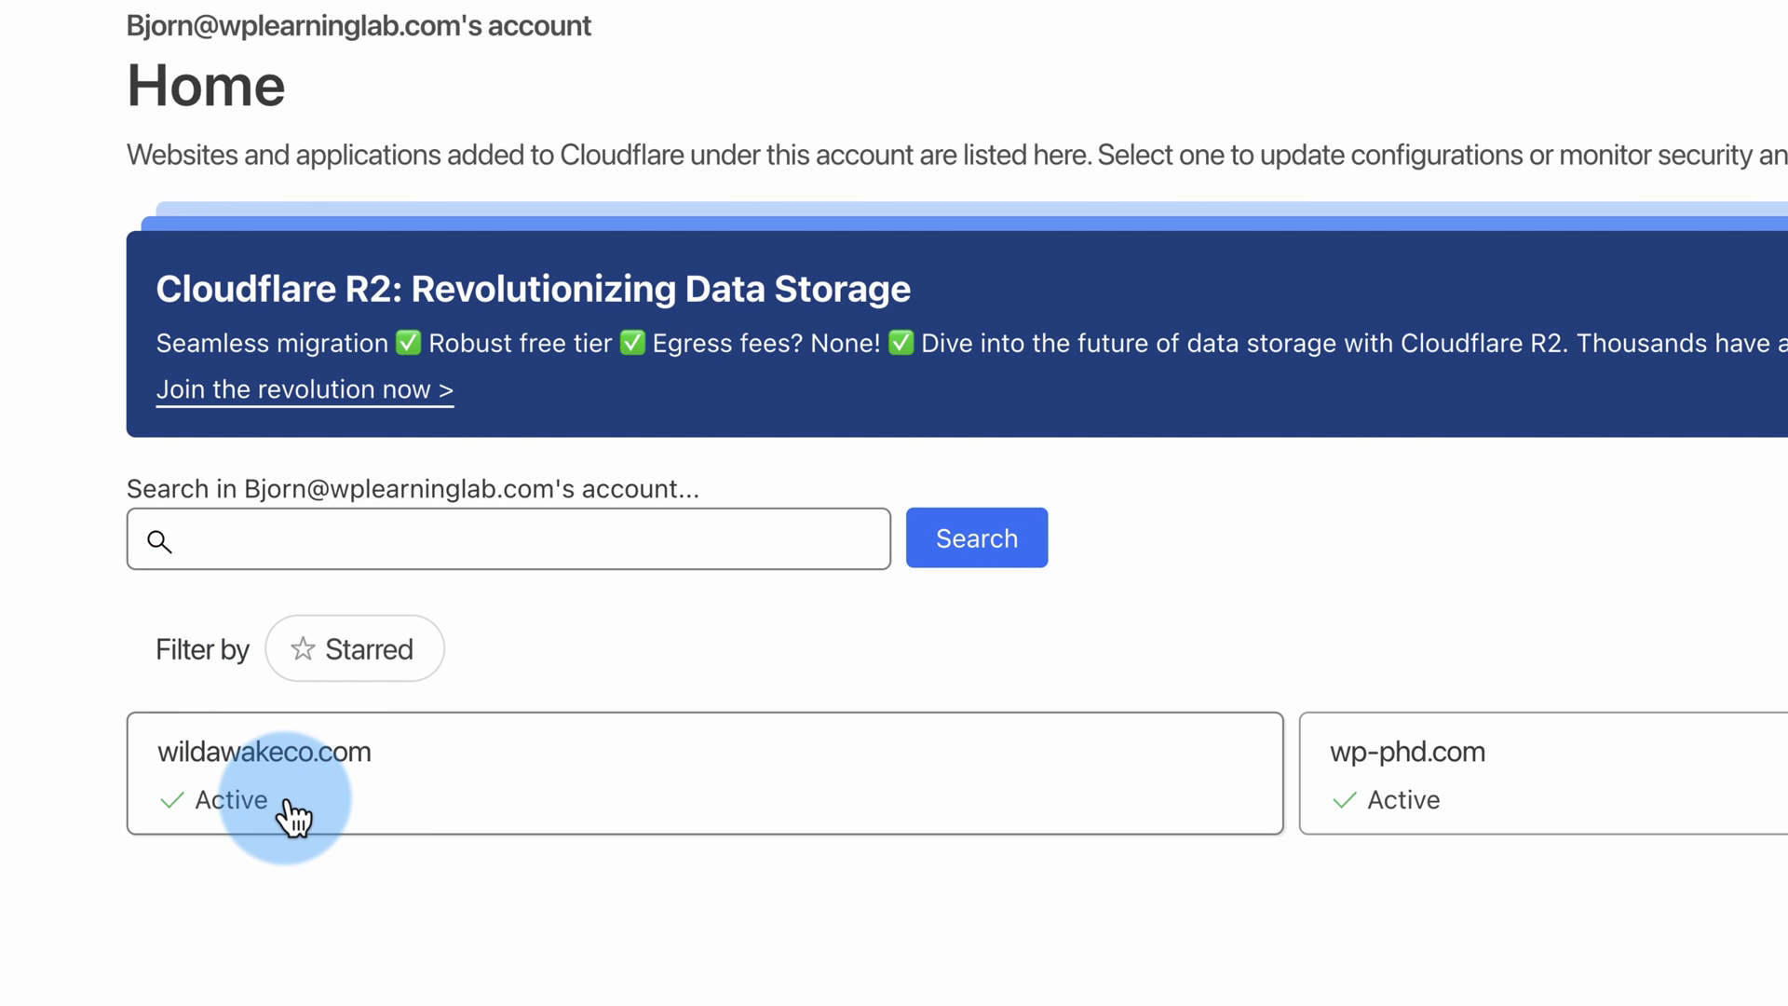
- Open the wildawakeco.com Overview page confirming Cloudflare protects the site
{"action": "left_click", "coordinate": [410, 811]}
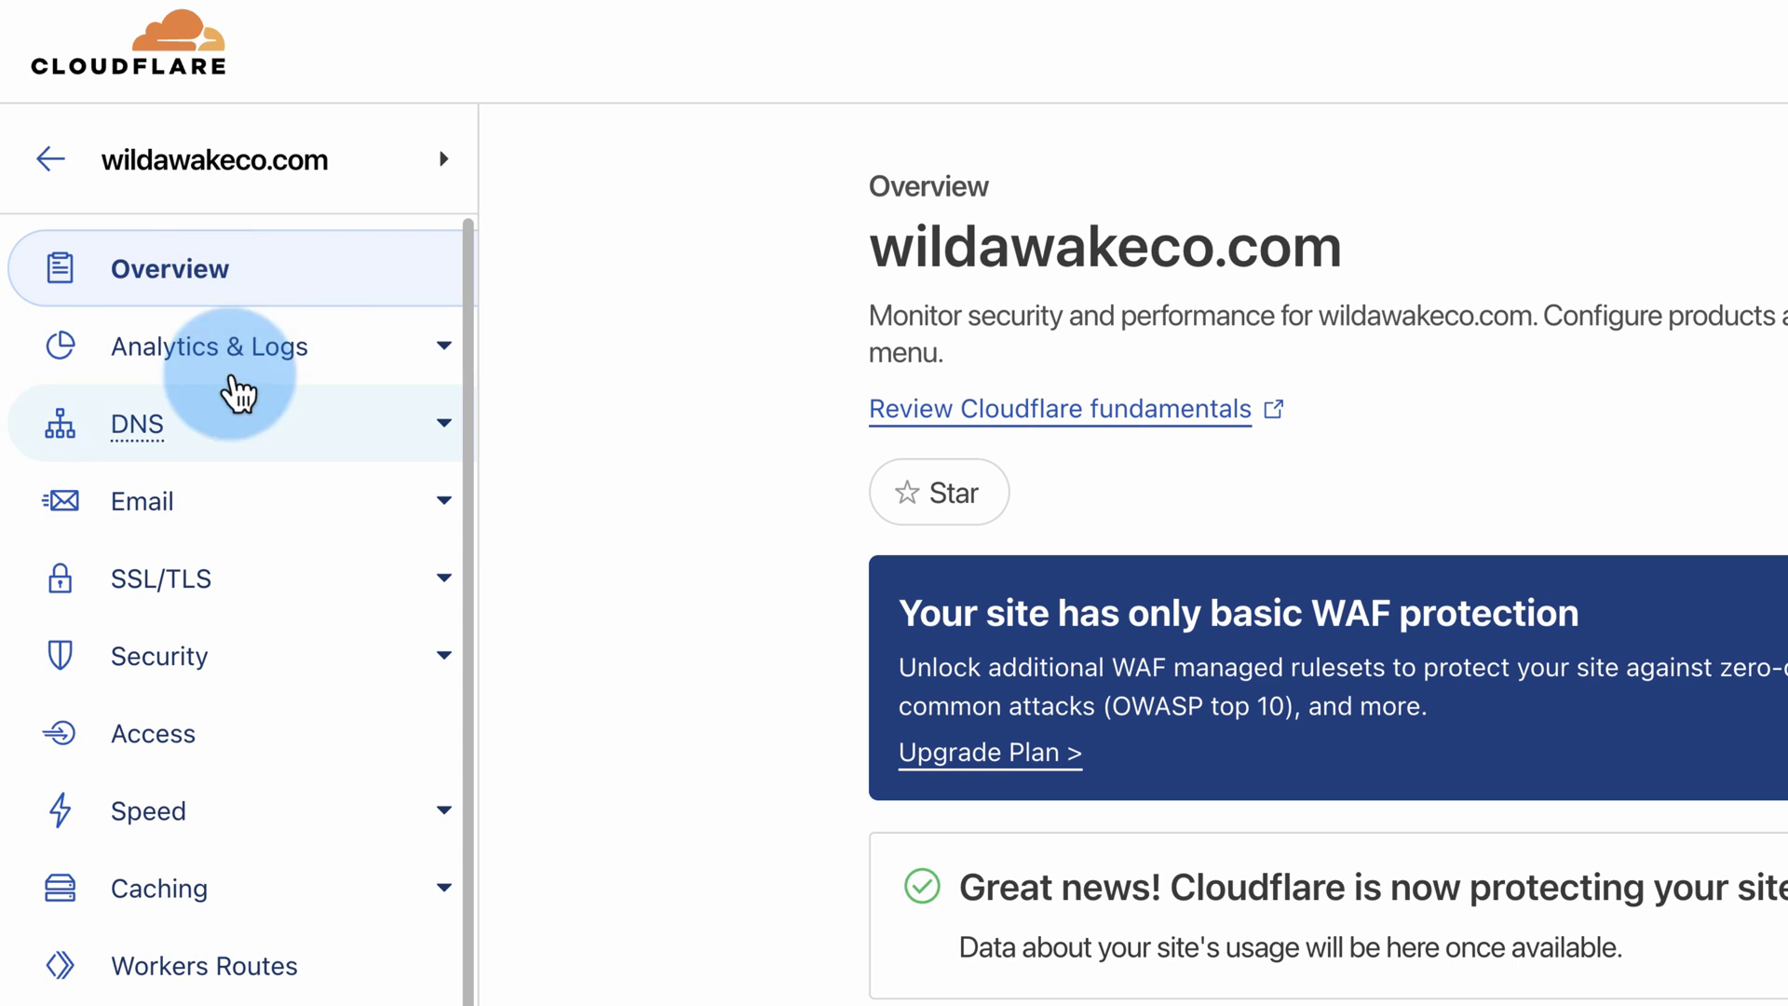
{"action": "scroll", "coordinate": [157, 894], "scroll_direction": "down", "scroll_amount": 2}
{"action": "scroll", "coordinate": [250, 920], "scroll_direction": "down", "scroll_amount": 2}
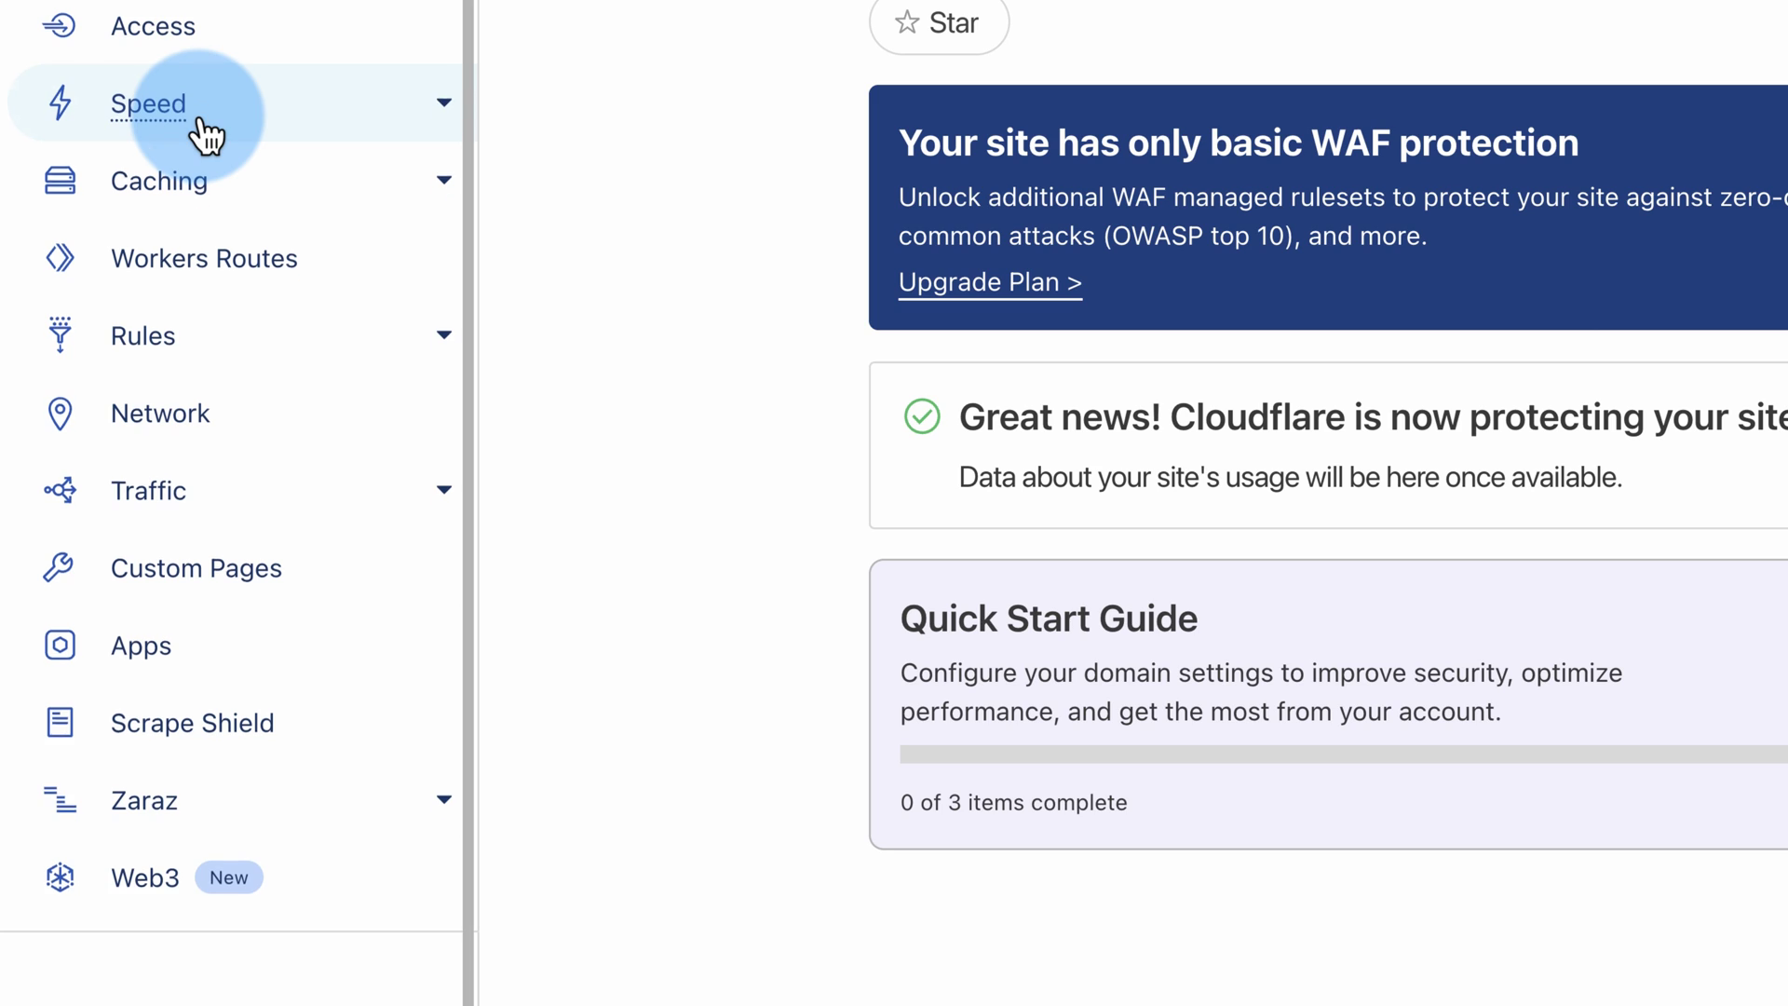
{"action": "scroll", "coordinate": [199, 132], "scroll_direction": "up", "scroll_amount": 5}
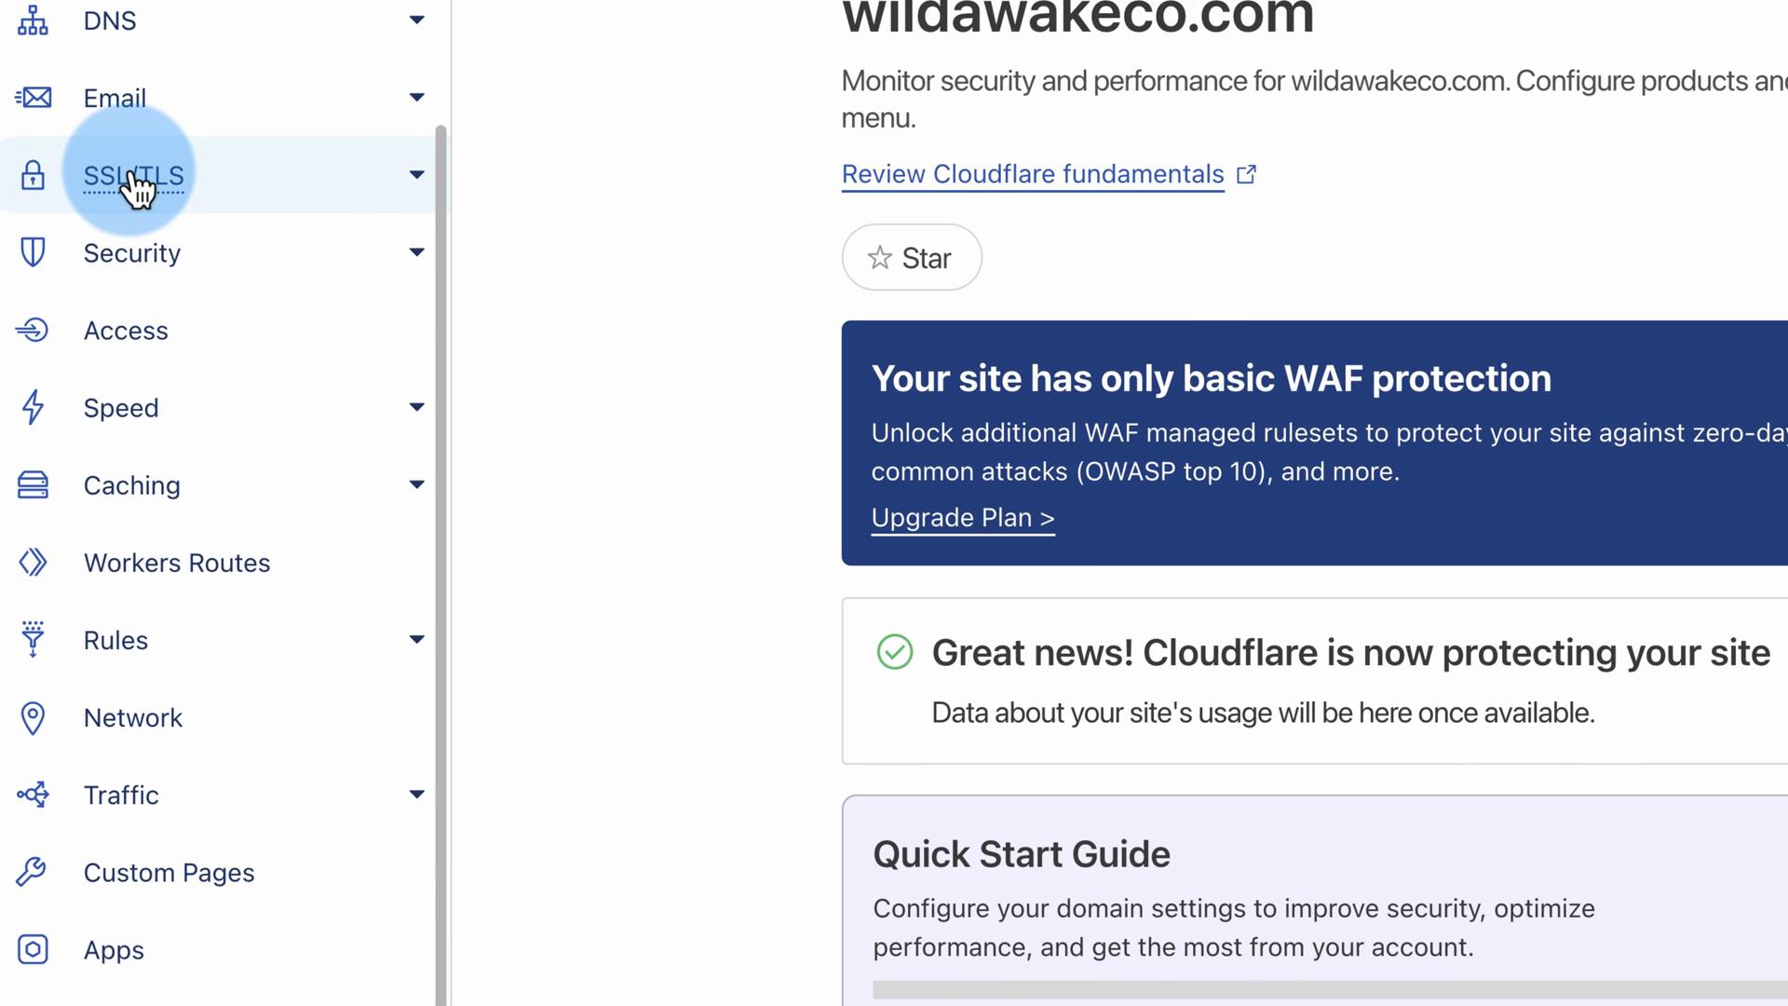
- Open wildawakeco.com's SSL/TLS Overview and verify the encryption mode is Full
{"action": "left_click", "coordinate": [132, 179]}
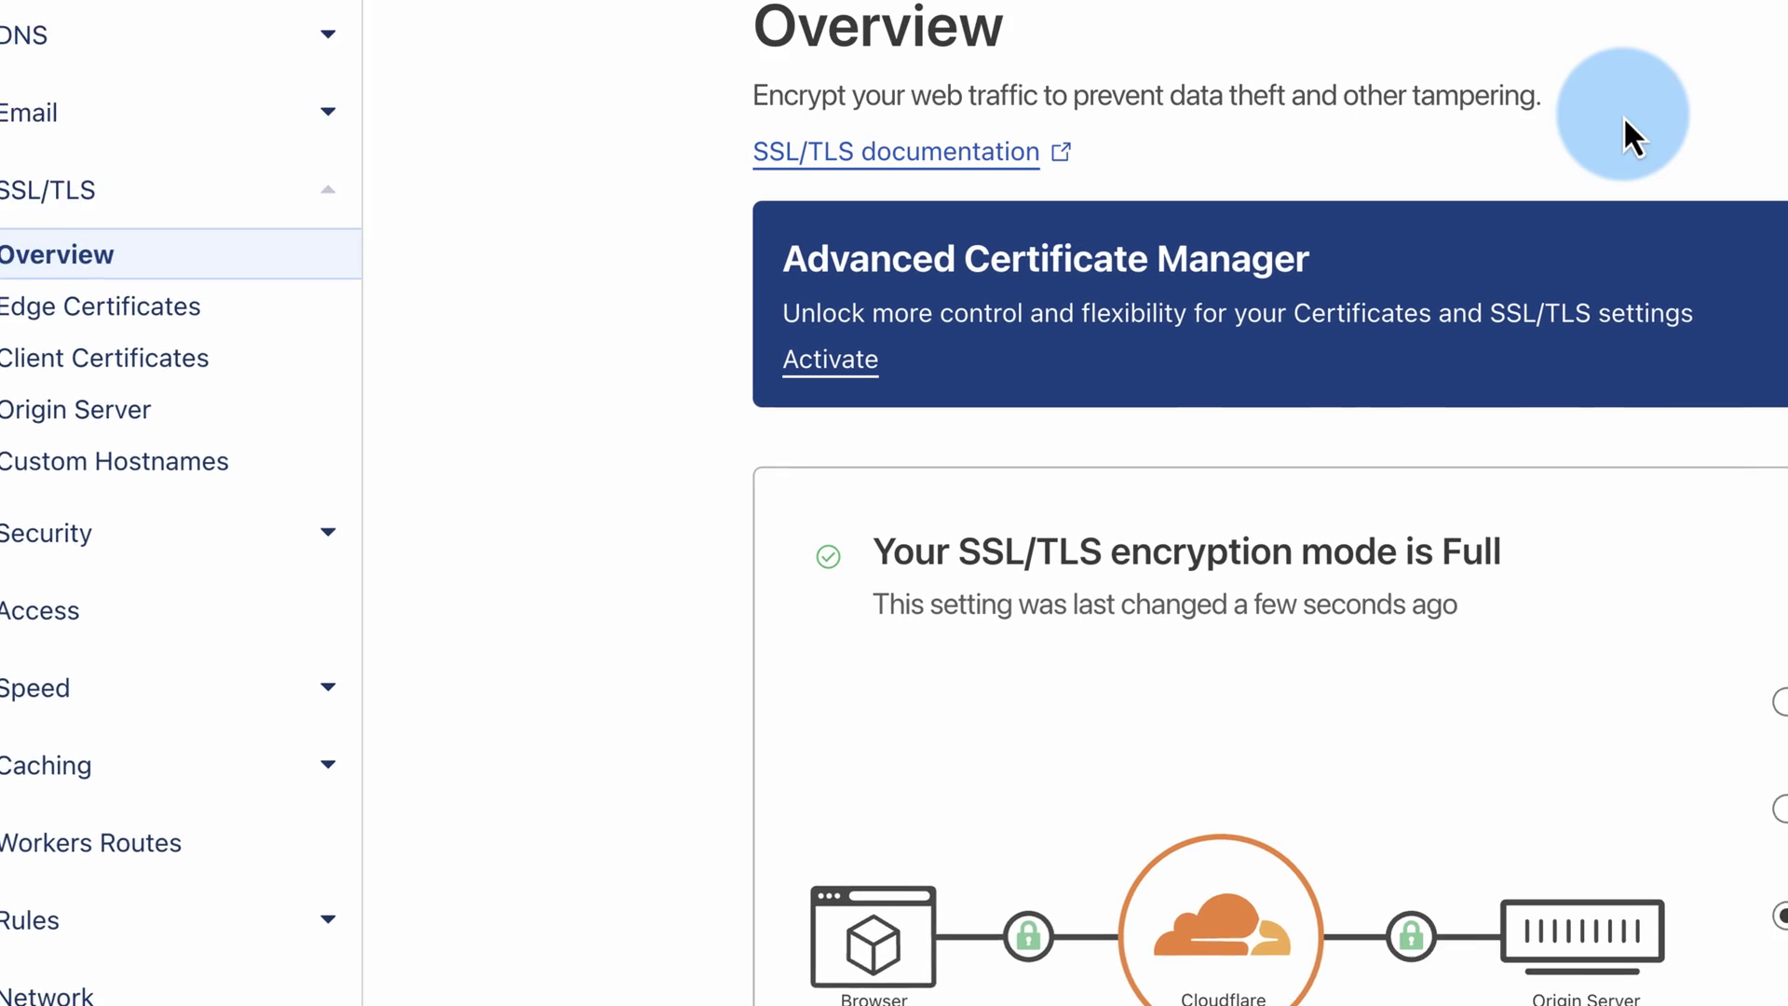
{"action": "scroll", "coordinate": [896, 233], "scroll_direction": "down", "scroll_amount": 3}
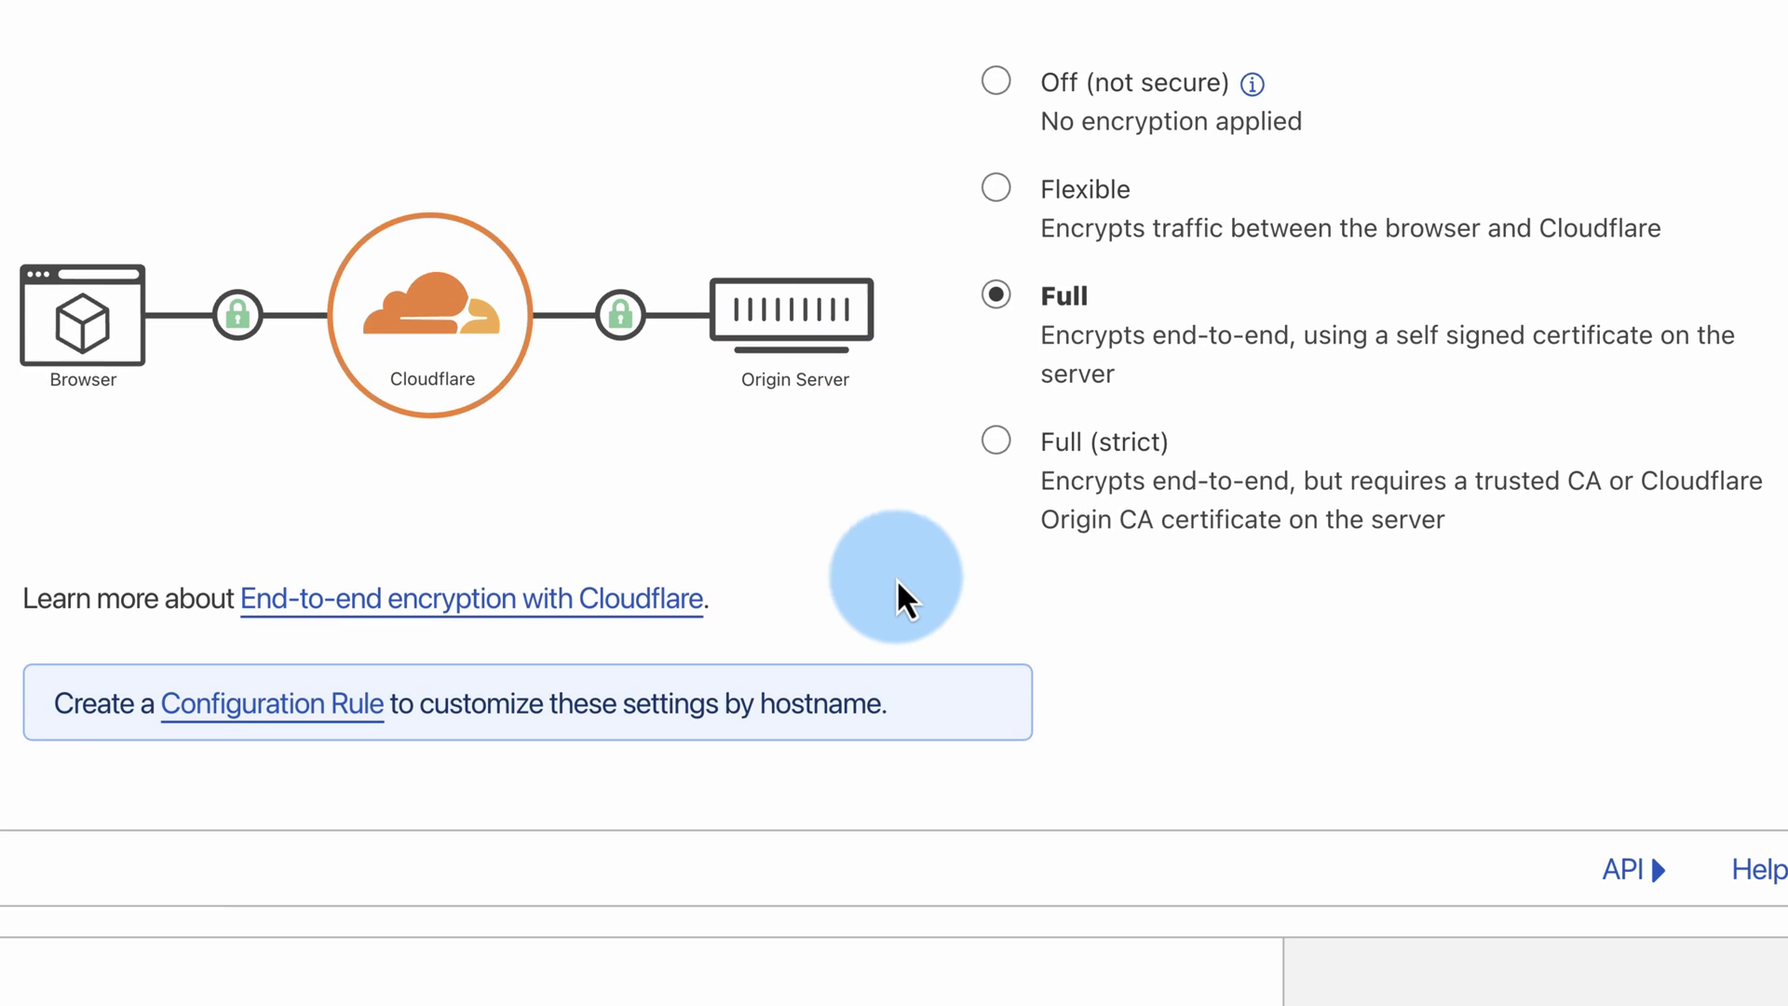
{"action": "left_click_drag", "start_coordinate": [1044, 481], "coordinate": [1442, 526]}
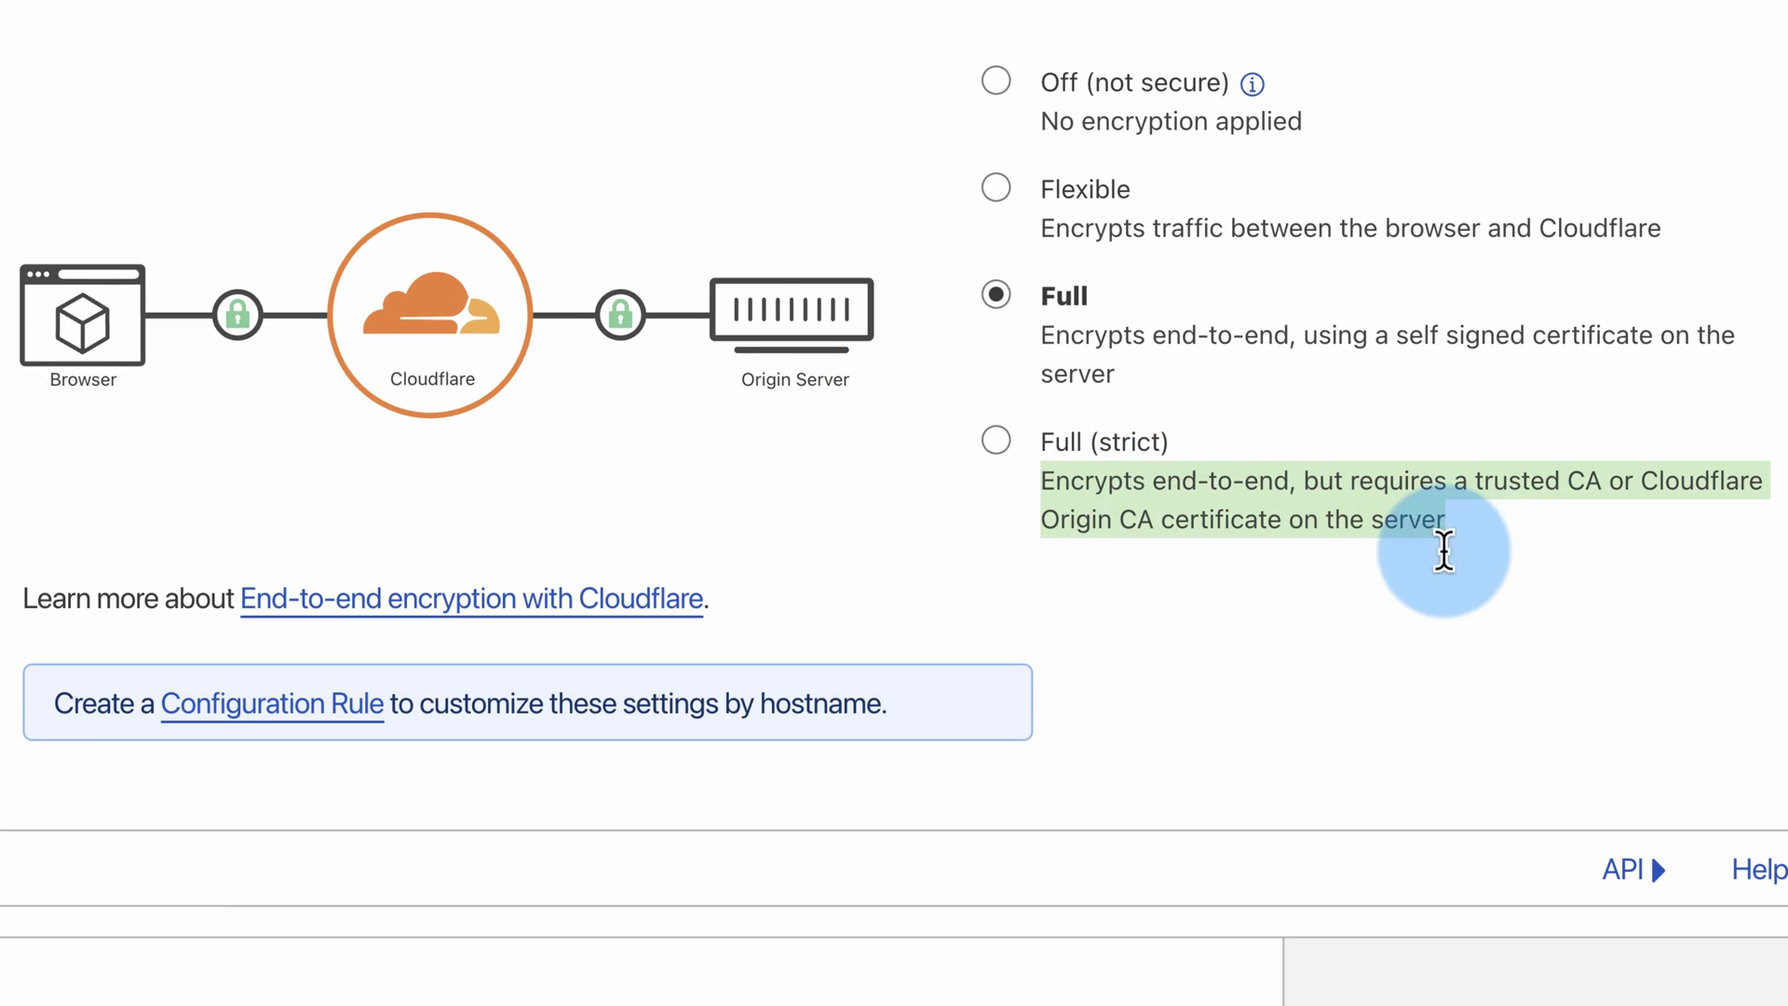